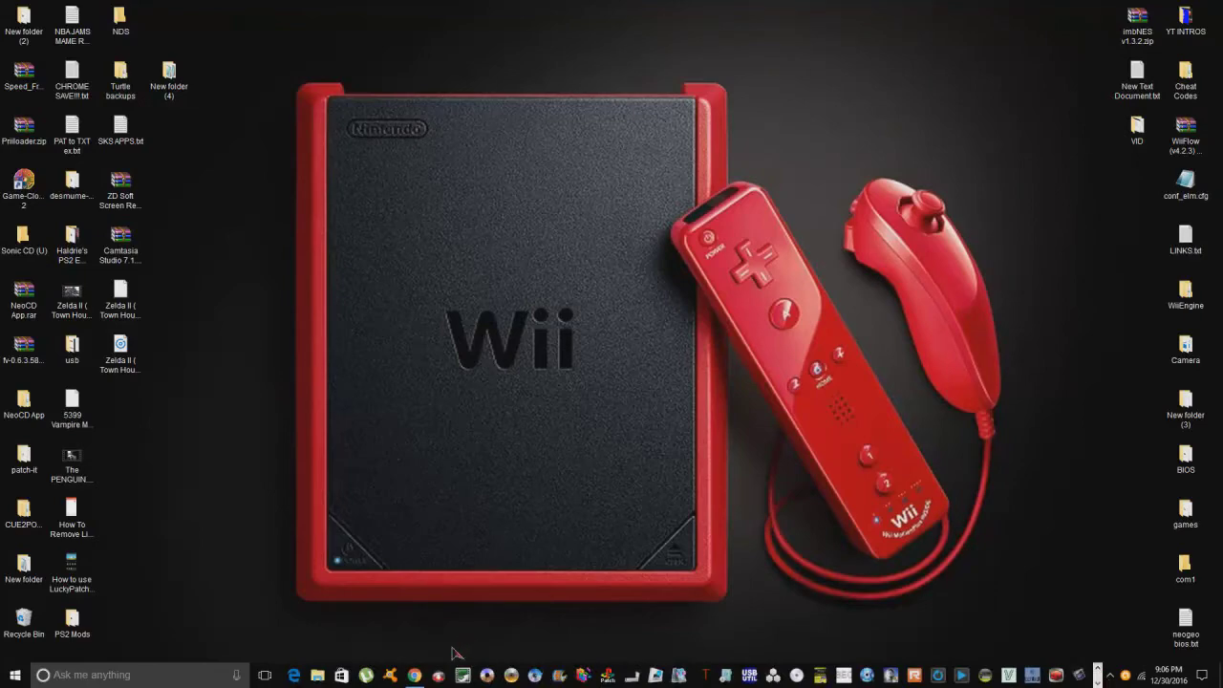
- Download PRIILOADER.rar from its MediaFire page in Chrome, minimize the browser and close the coupon pop-up window
{"action": "left_click", "coordinate": [417, 675]}
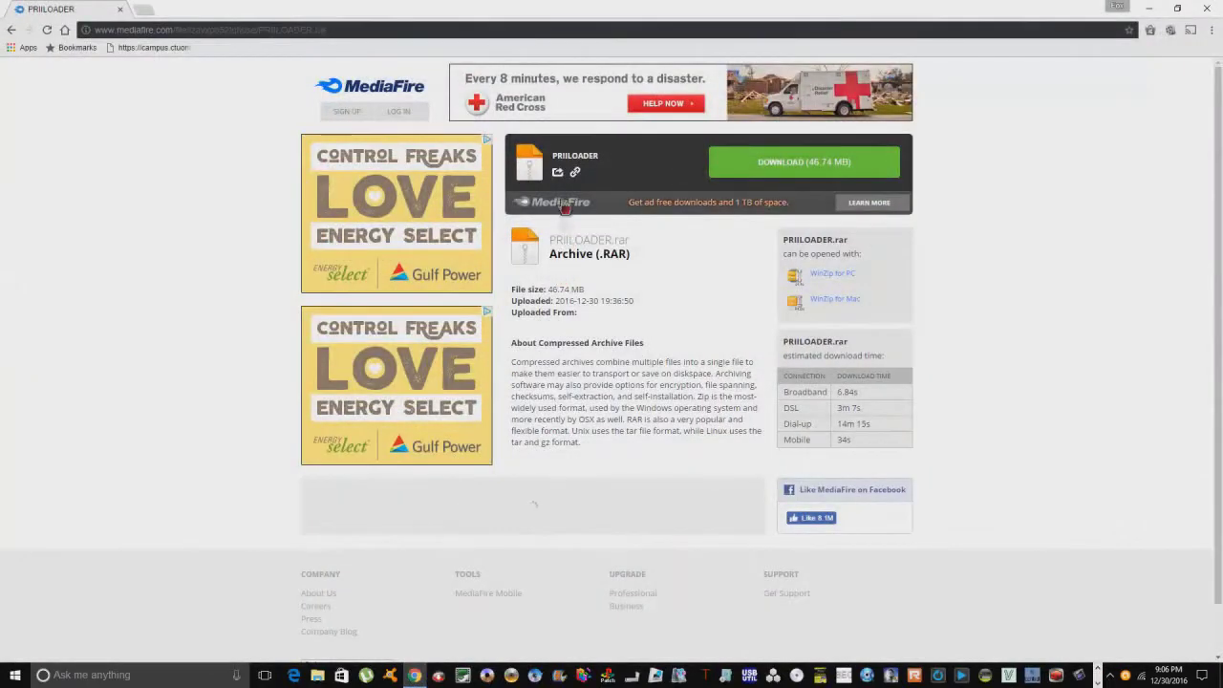
{"action": "left_click", "coordinate": [769, 174]}
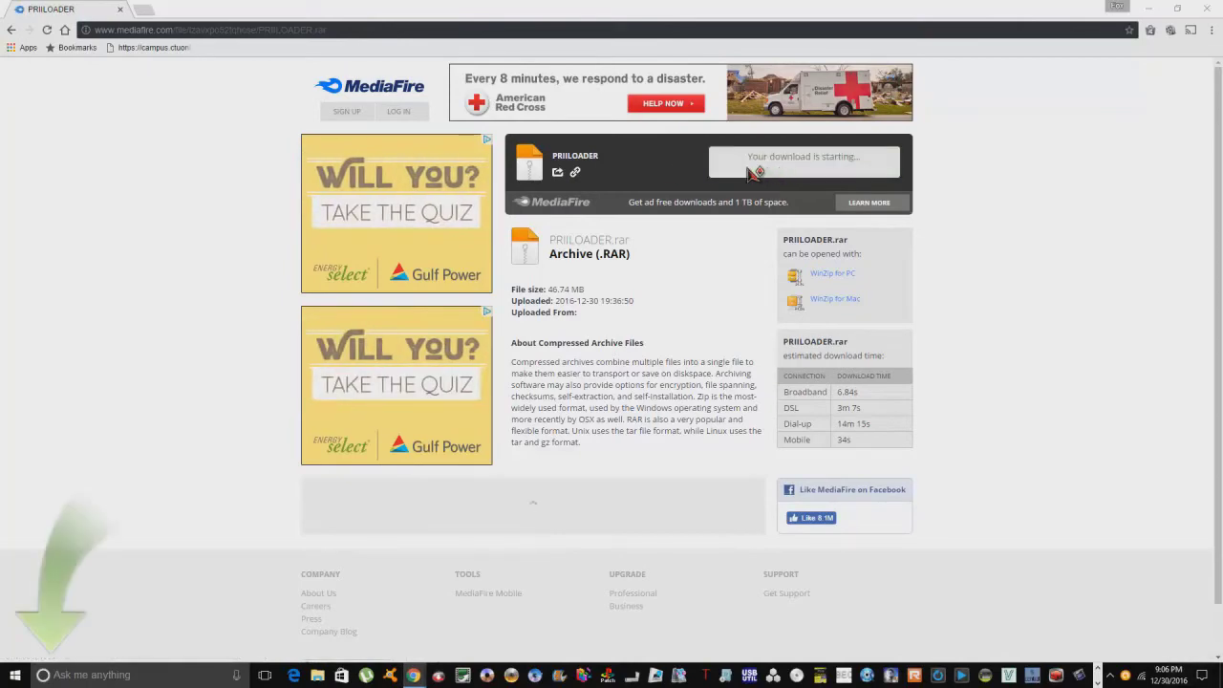
{"action": "left_click", "coordinate": [506, 321]}
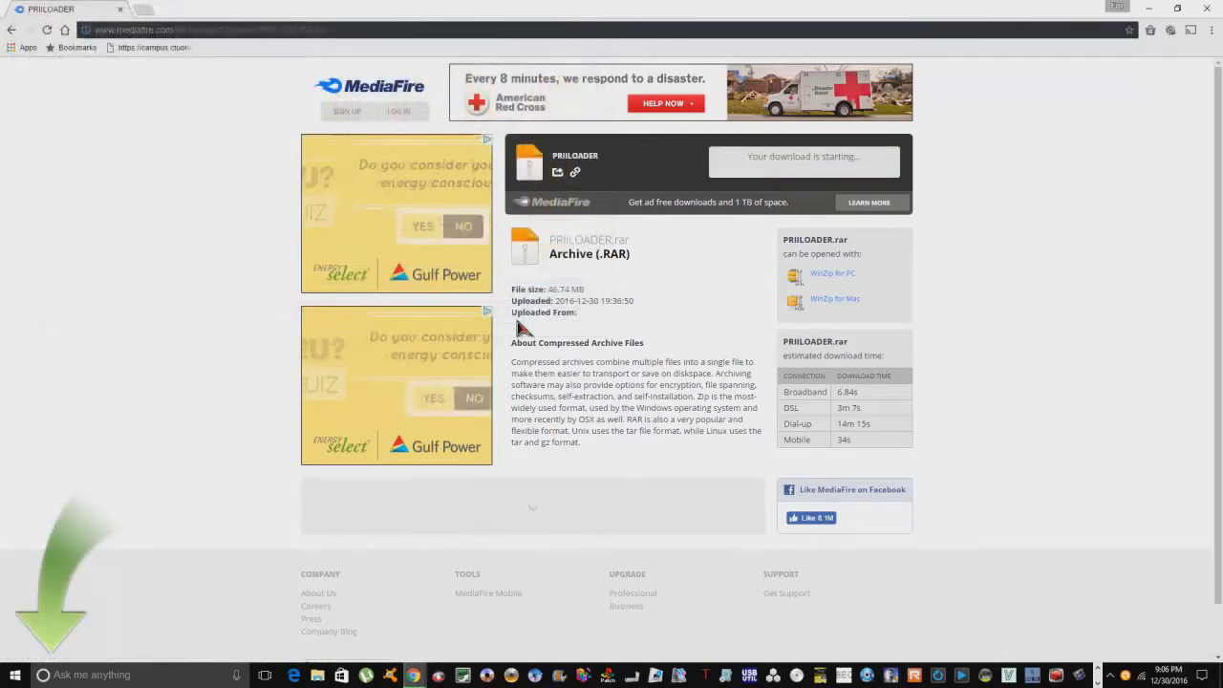
{"action": "left_click", "coordinate": [1150, 8]}
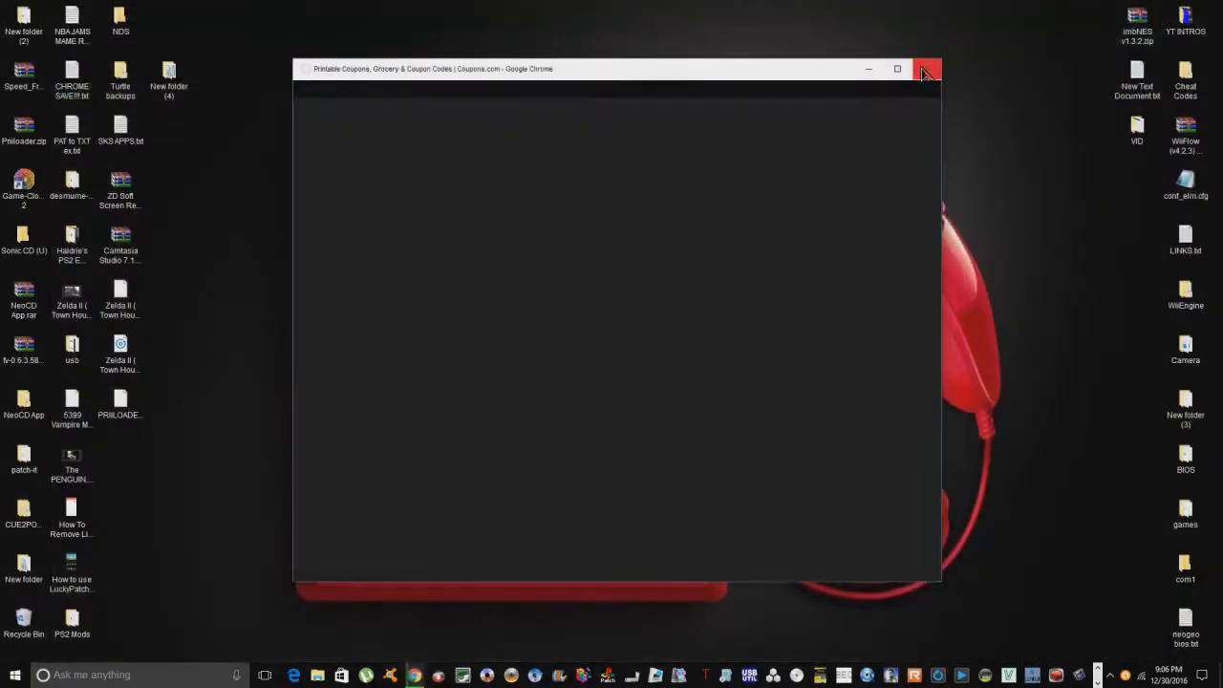
{"action": "left_click", "coordinate": [926, 70]}
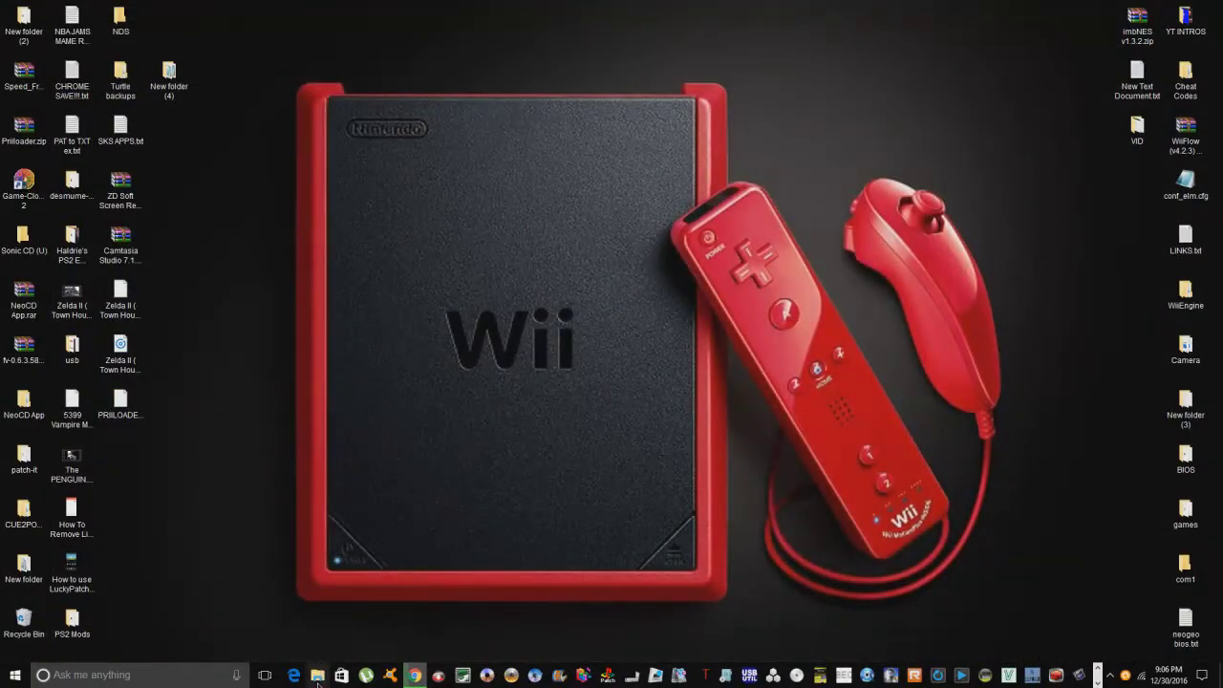
- Quick-format the PS2 (I:) drive as FAT32 with a 4096-byte allocation unit size and close the file window
{"action": "left_click", "coordinate": [317, 675]}
{"action": "left_click", "coordinate": [328, 313]}
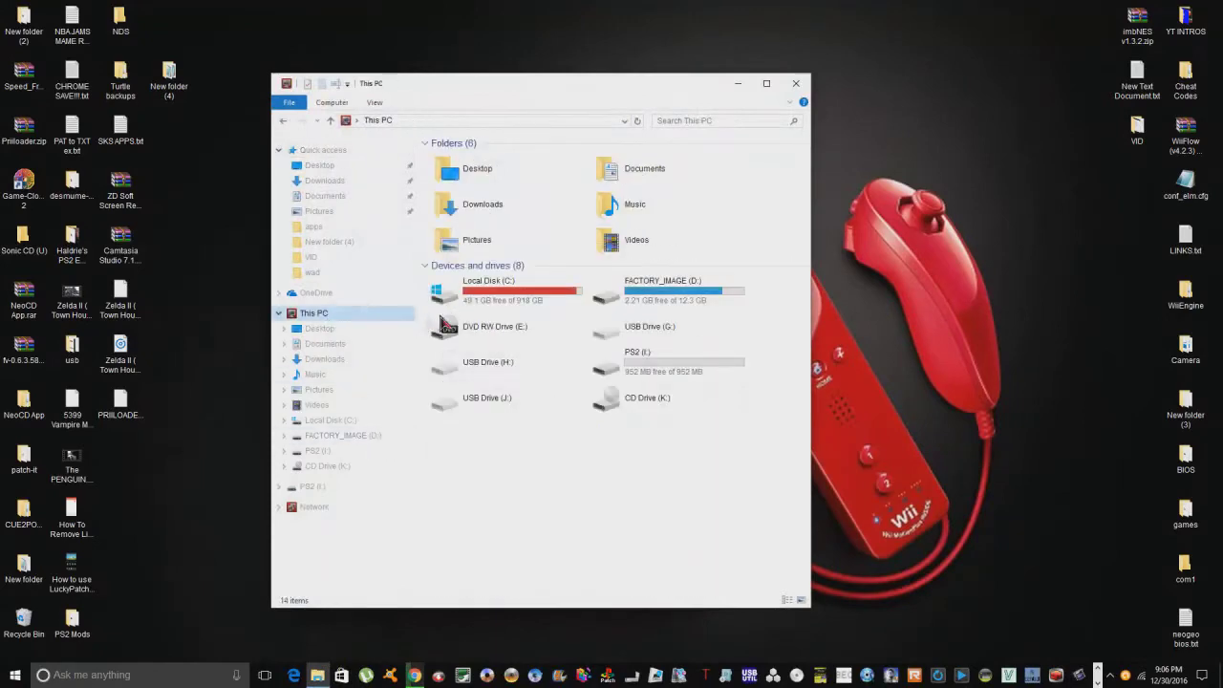
{"action": "right_click", "coordinate": [634, 359]}
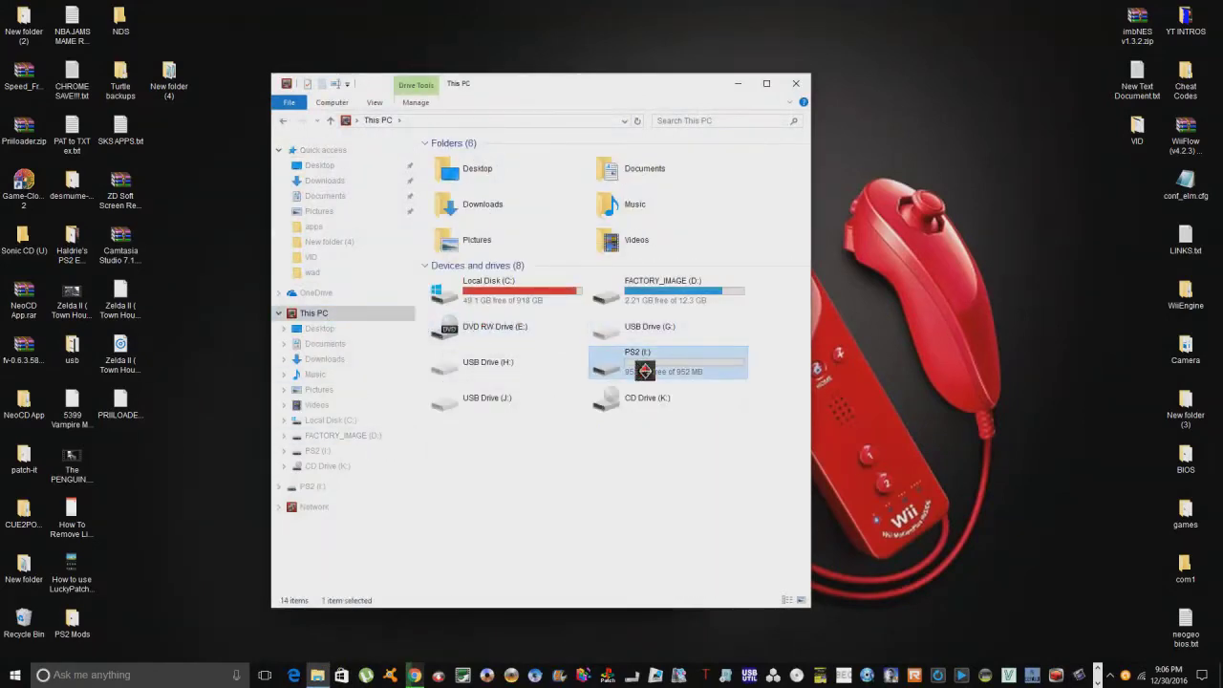
{"action": "left_click", "coordinate": [683, 251]}
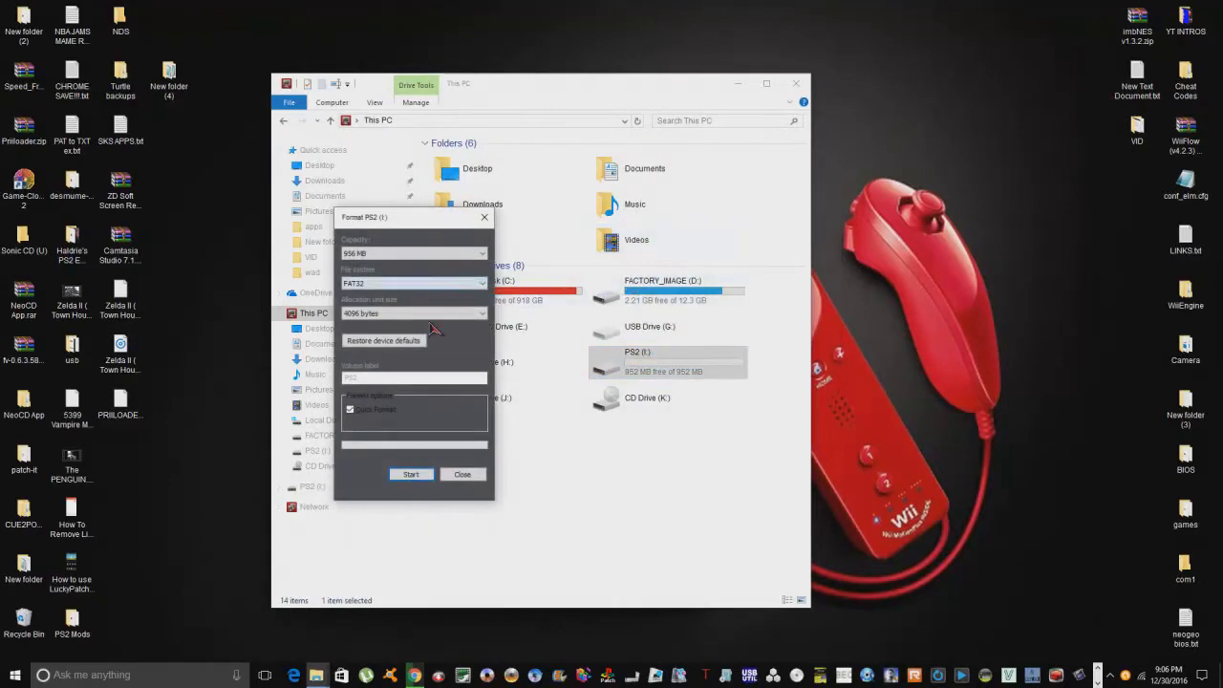
{"action": "left_click", "coordinate": [411, 475]}
{"action": "left_click", "coordinate": [637, 336]}
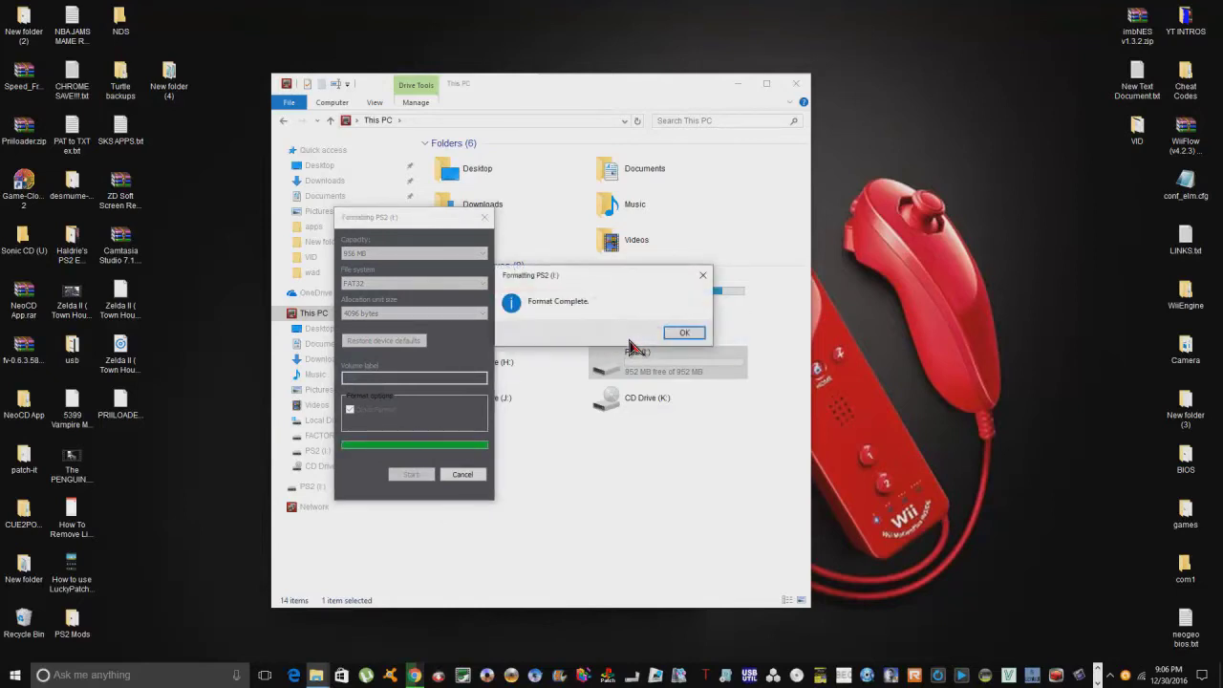
{"action": "left_click", "coordinate": [684, 336]}
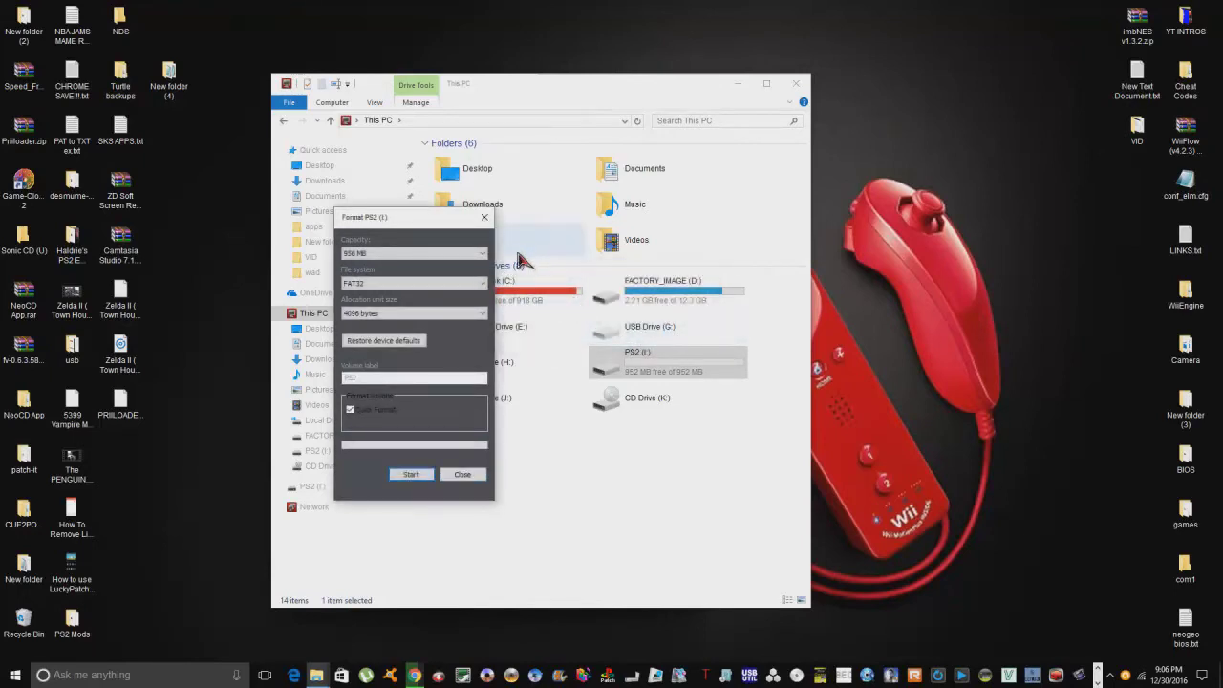
{"action": "left_click", "coordinate": [484, 221]}
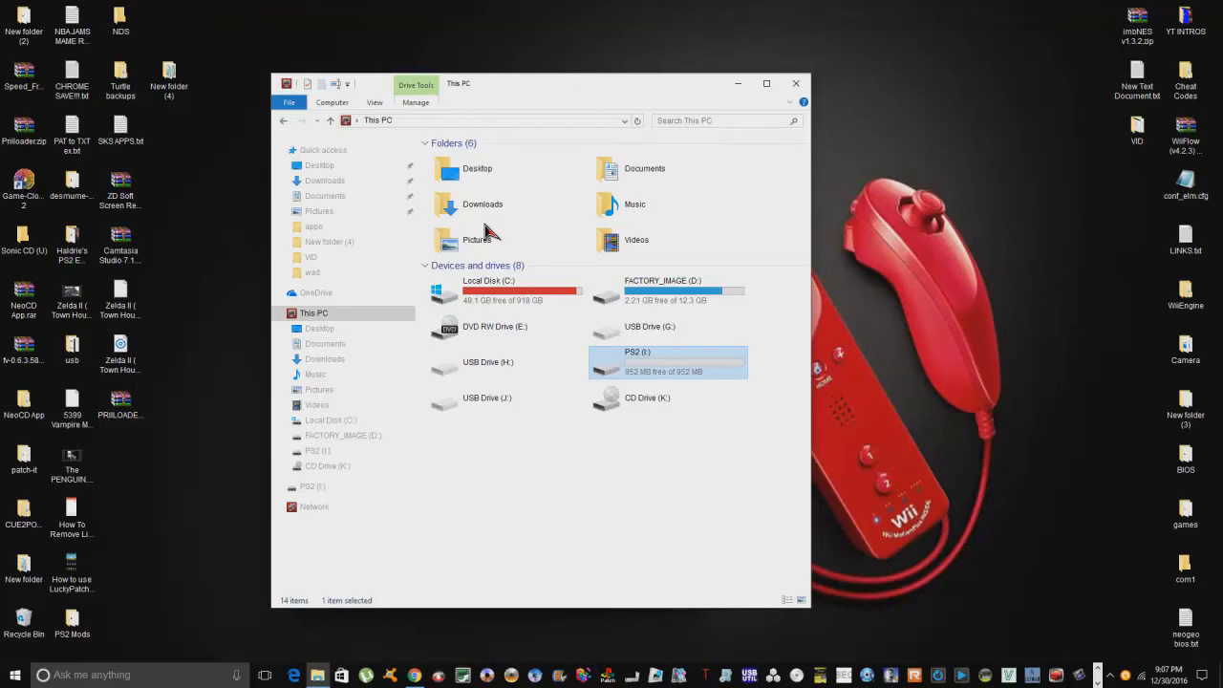
{"action": "left_click", "coordinate": [795, 85]}
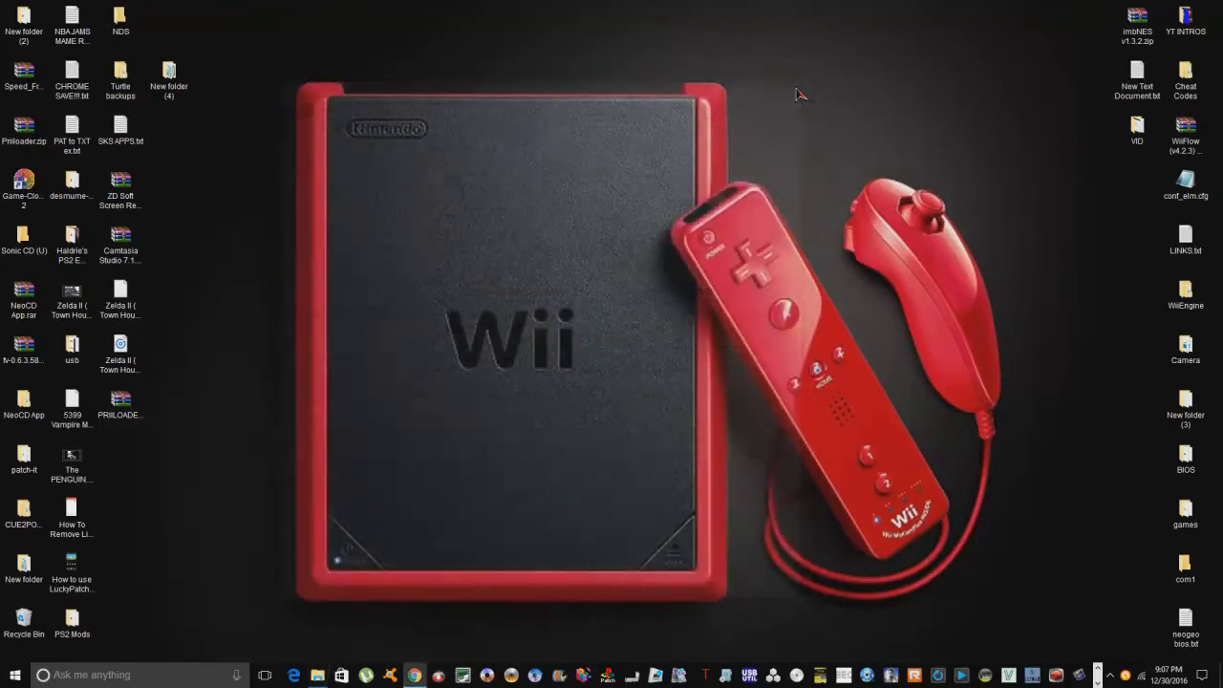
- Extract the PRIILOADER archive on the desktop and open the innermost ModPack folder of the extracted files
{"action": "right_click", "coordinate": [139, 405]}
{"action": "left_click", "coordinate": [176, 199]}
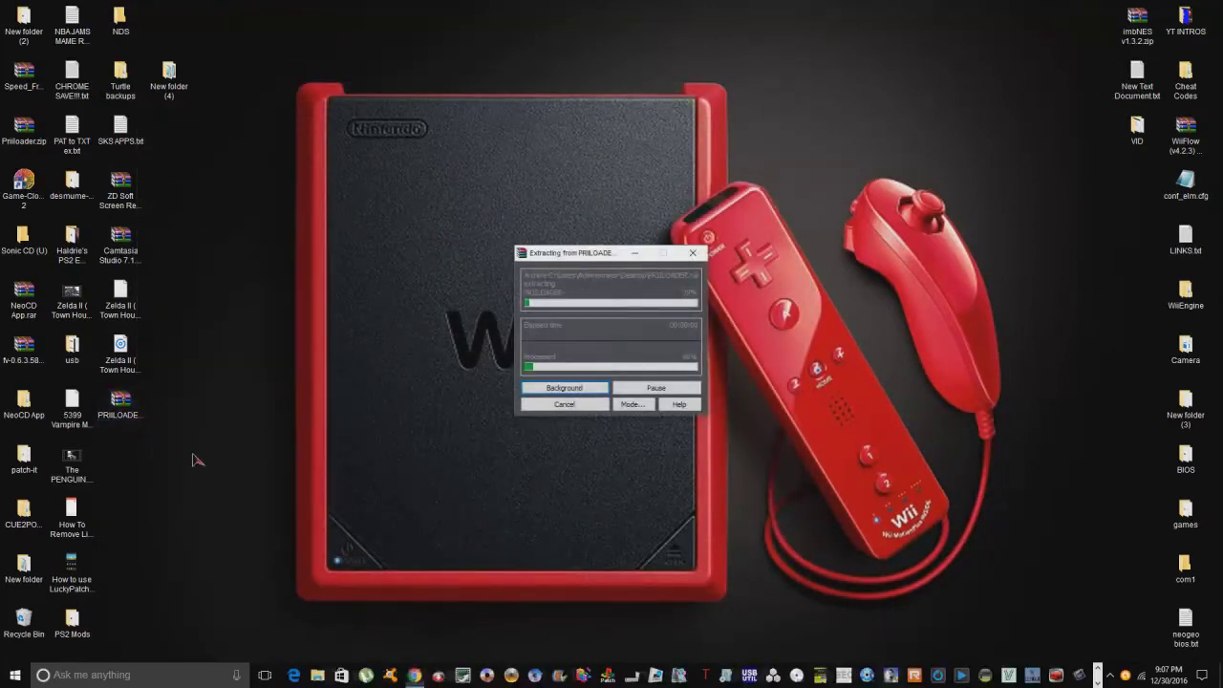
{"action": "double_click", "coordinate": [120, 459]}
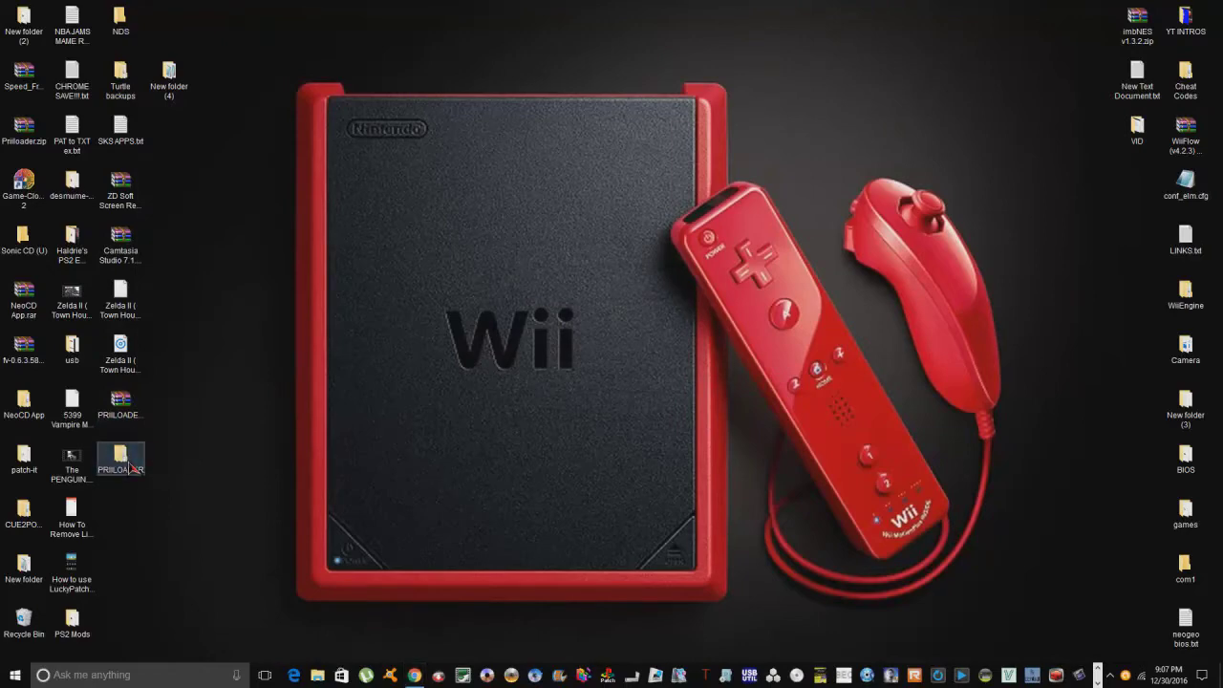
{"action": "double_click", "coordinate": [480, 168]}
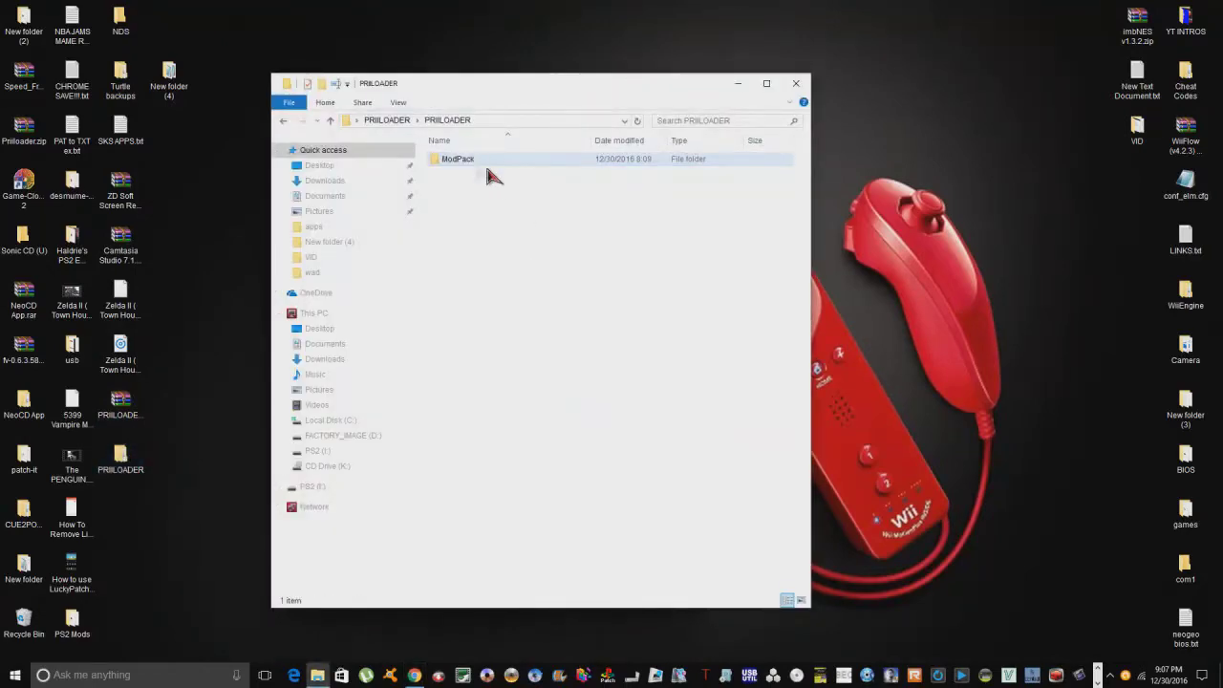
{"action": "double_click", "coordinate": [482, 171]}
{"action": "double_click", "coordinate": [478, 169]}
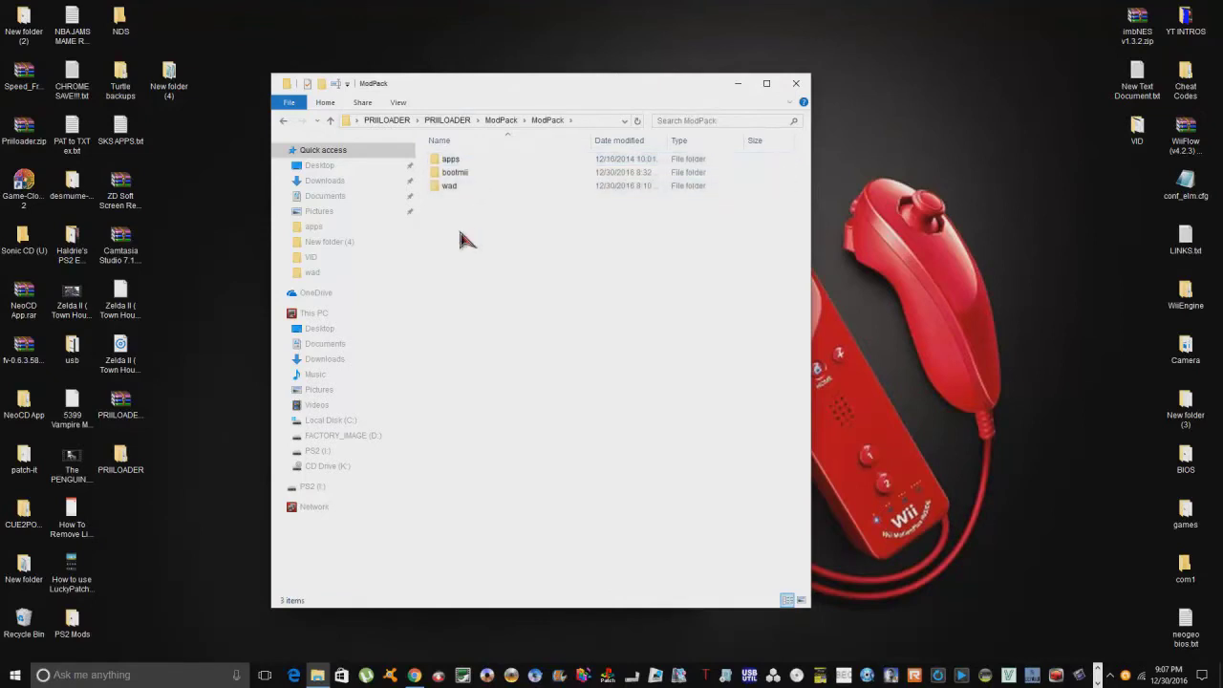
- Transfer the apps, bootmii and wad folders from ModPack to the root of the PS2 (I:) drive
{"action": "left_click_drag", "start_coordinate": [458, 218], "coordinate": [471, 165]}
{"action": "right_click", "coordinate": [468, 157]}
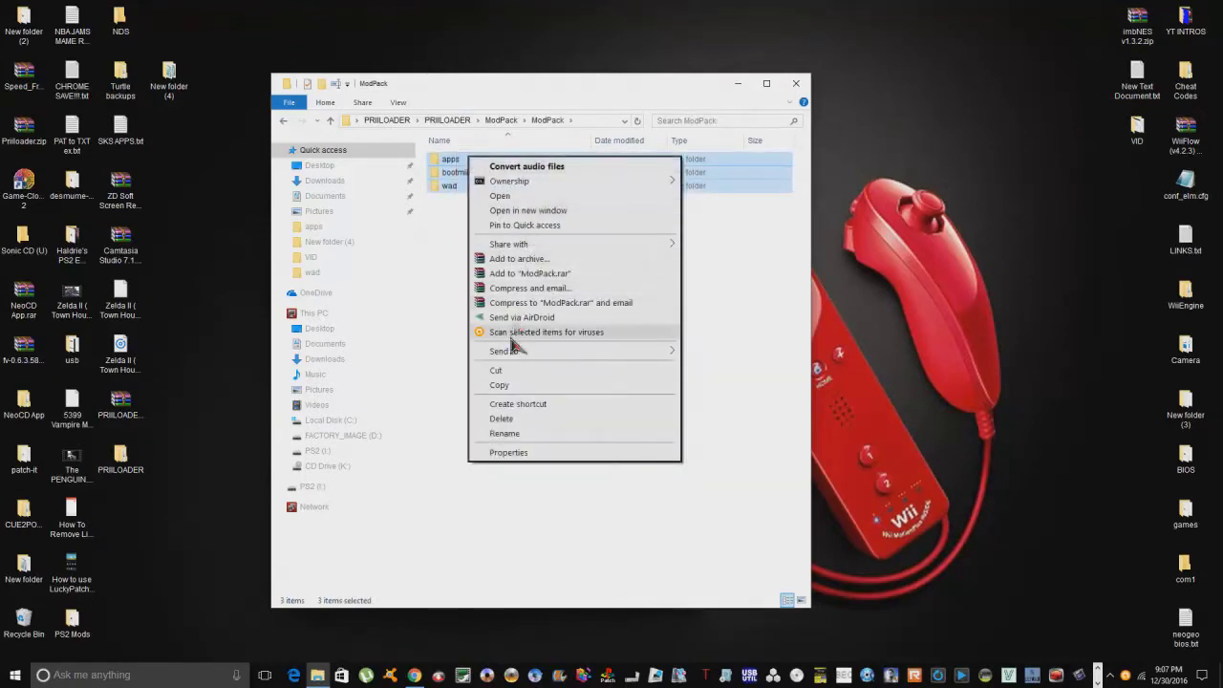
{"action": "left_click", "coordinate": [501, 385]}
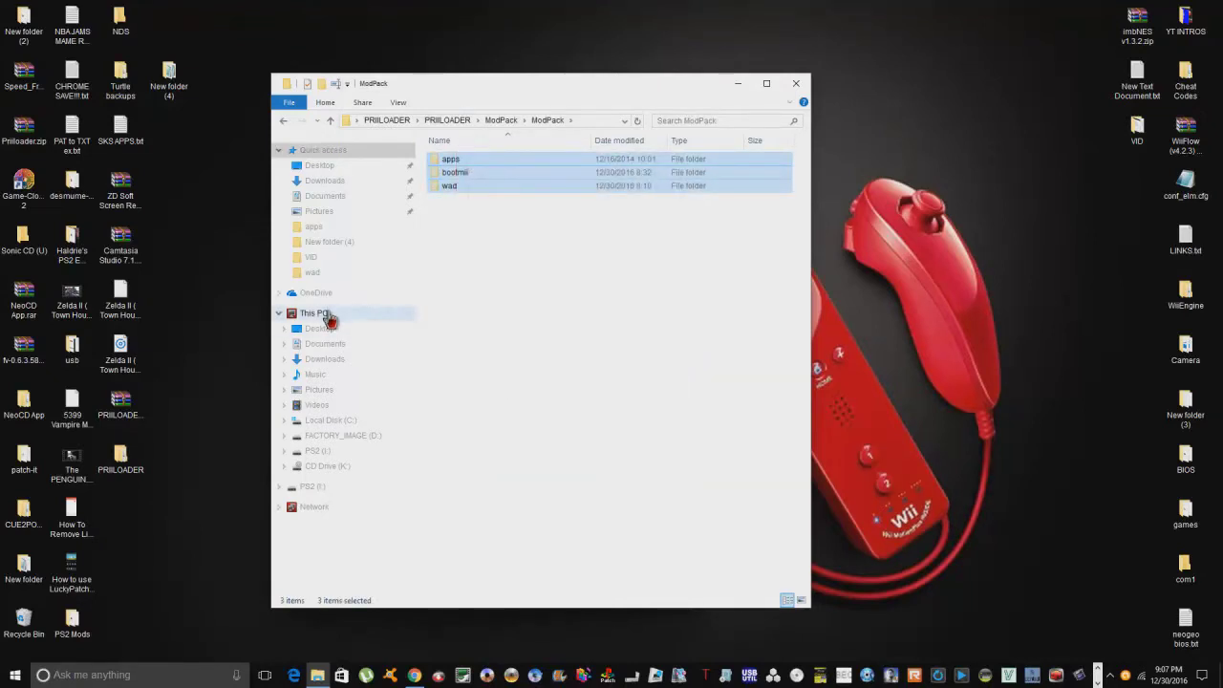
{"action": "left_click", "coordinate": [321, 313]}
{"action": "double_click", "coordinate": [637, 360]}
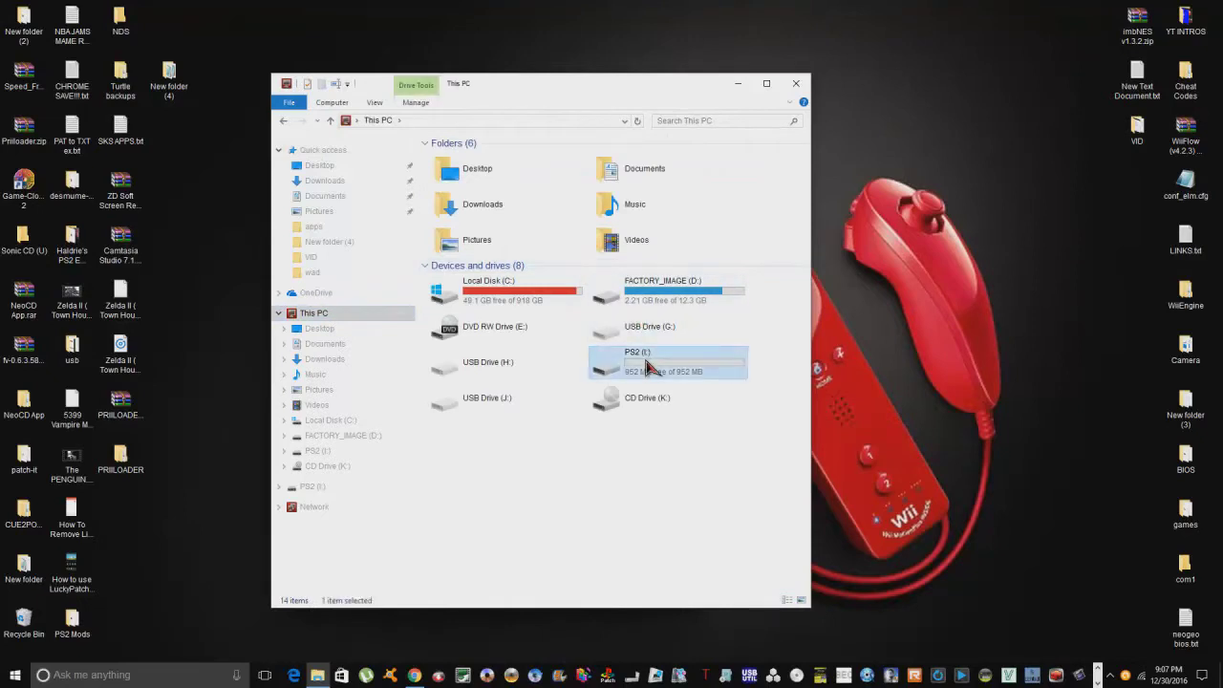
{"action": "right_click", "coordinate": [531, 242]}
{"action": "left_click", "coordinate": [560, 322]}
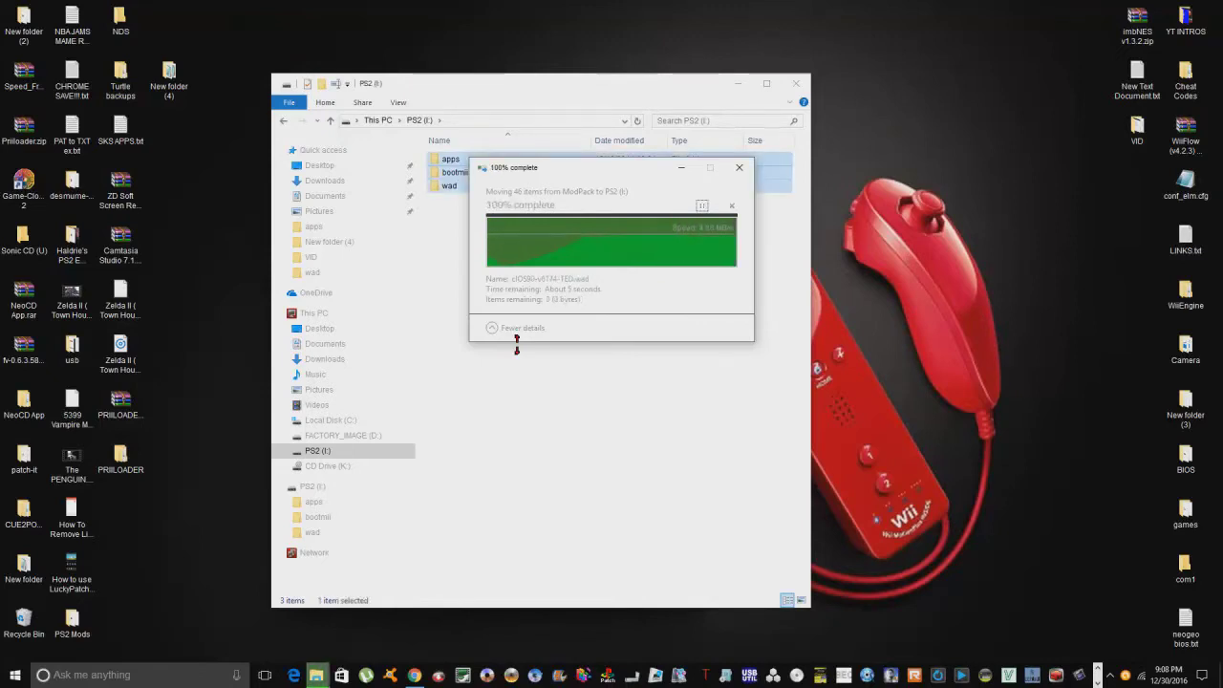
{"action": "left_click", "coordinate": [519, 270]}
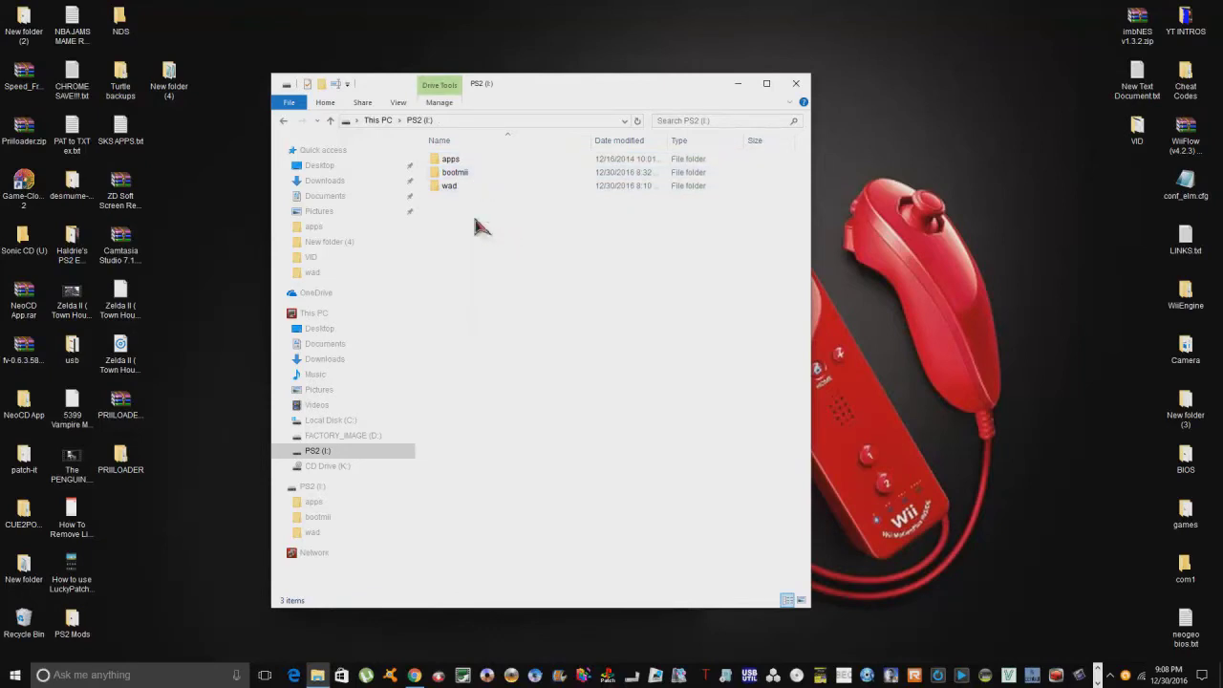
- Examine the contents of both priiloader app folders and the wad folder on the PS2 (I:) drive
{"action": "left_click", "coordinate": [463, 163]}
{"action": "double_click", "coordinate": [462, 164]}
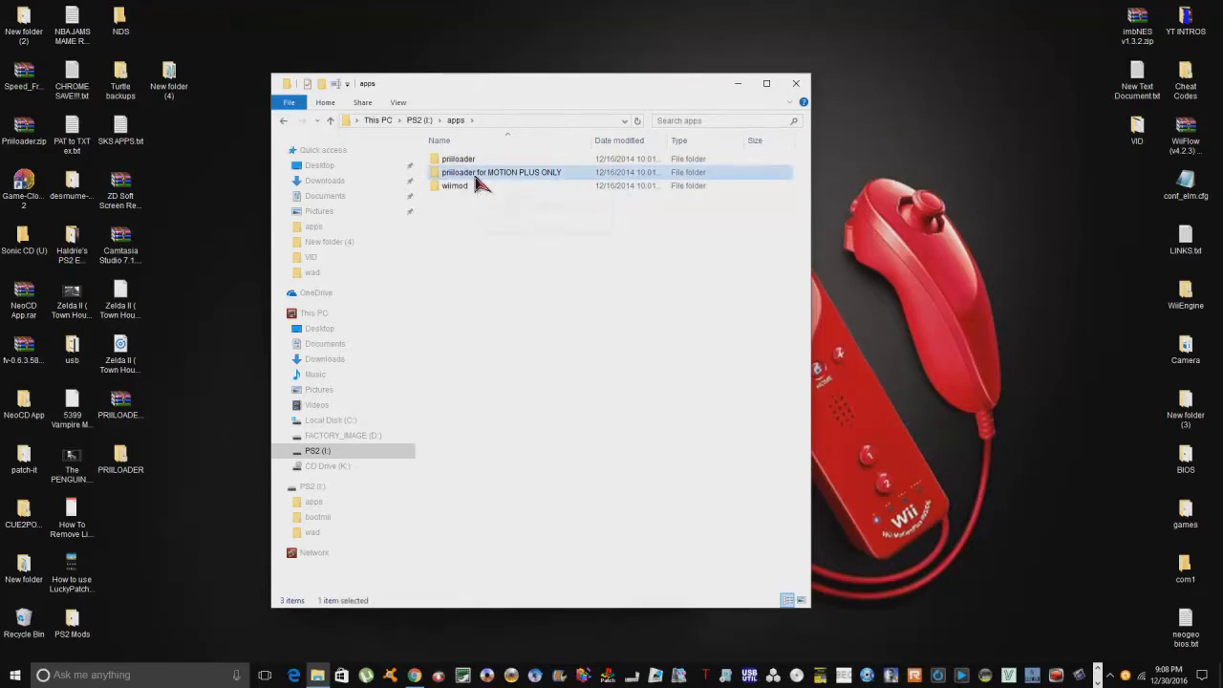
{"action": "double_click", "coordinate": [483, 181]}
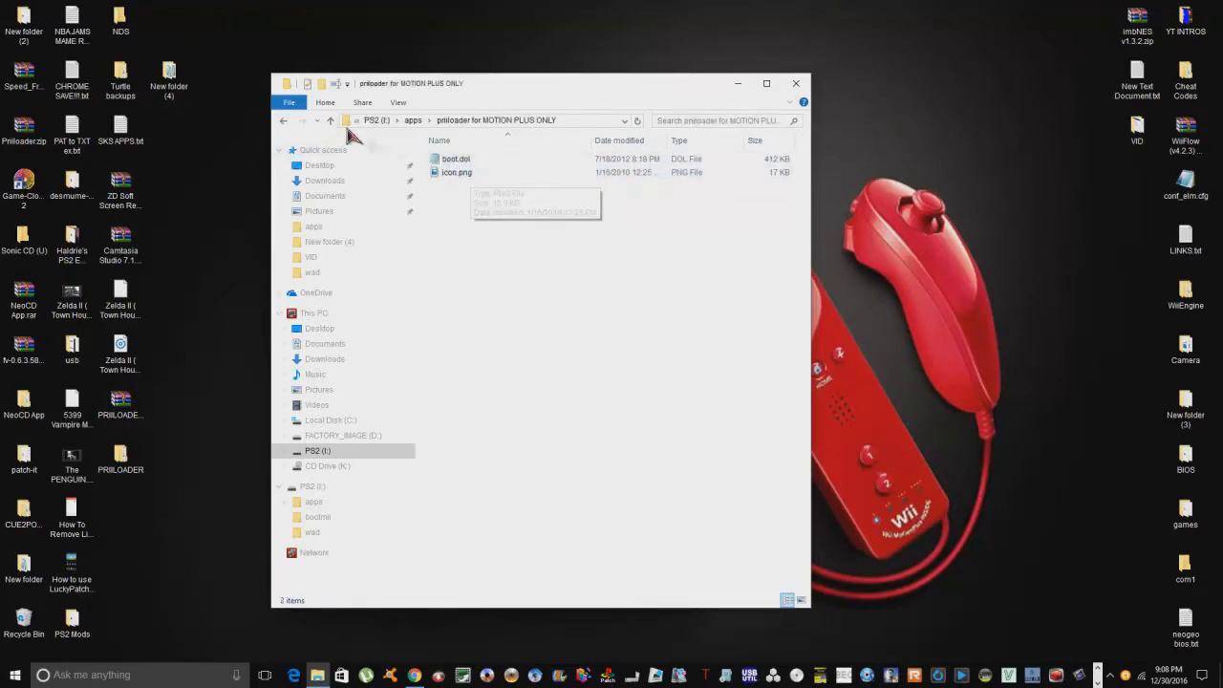
{"action": "left_click", "coordinate": [285, 121]}
{"action": "double_click", "coordinate": [459, 160]}
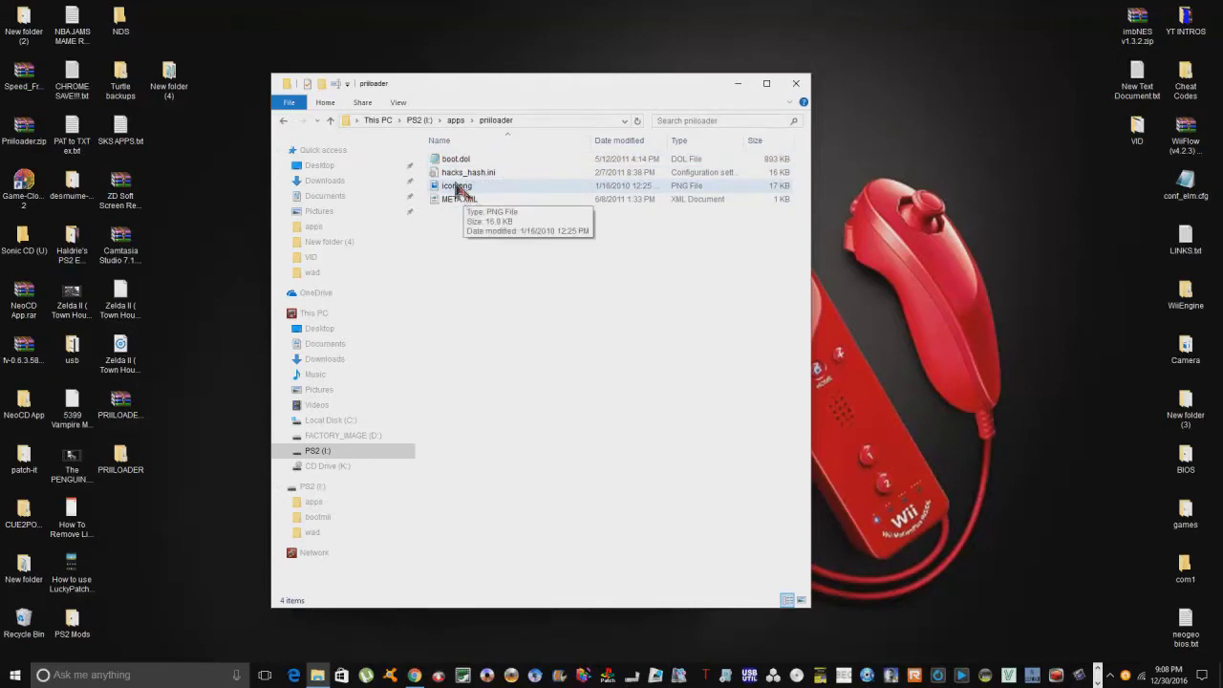
{"action": "left_click", "coordinate": [283, 120]}
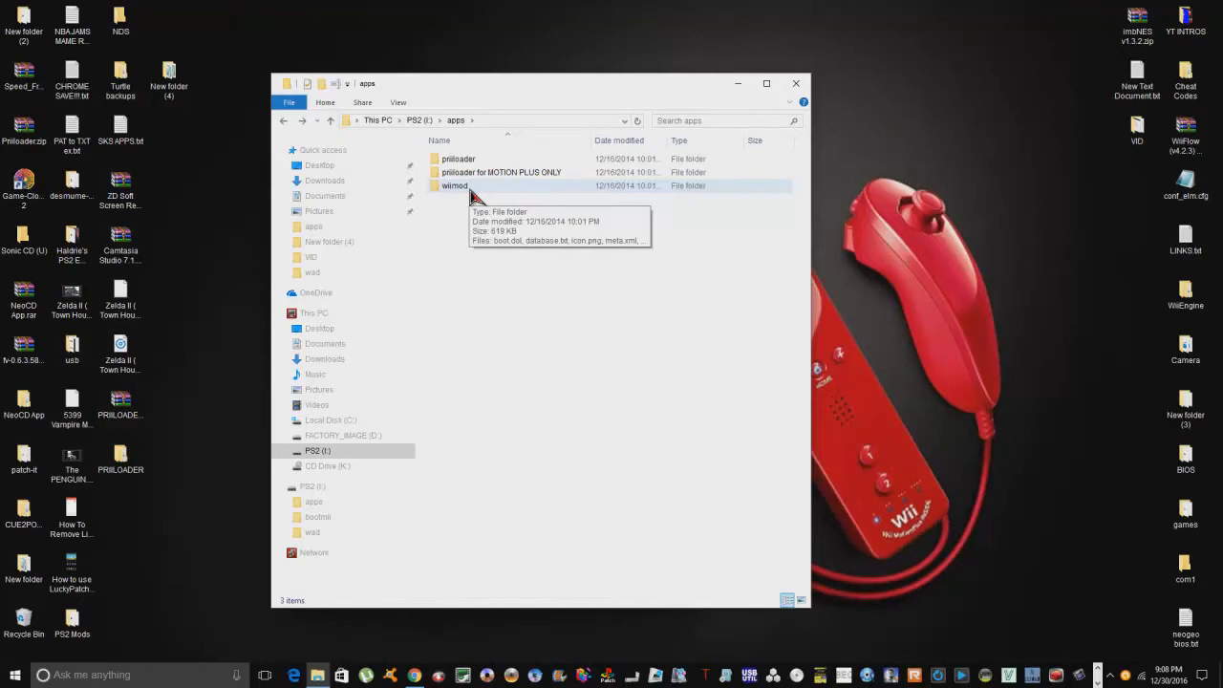
{"action": "left_click", "coordinate": [283, 120]}
{"action": "double_click", "coordinate": [464, 189]}
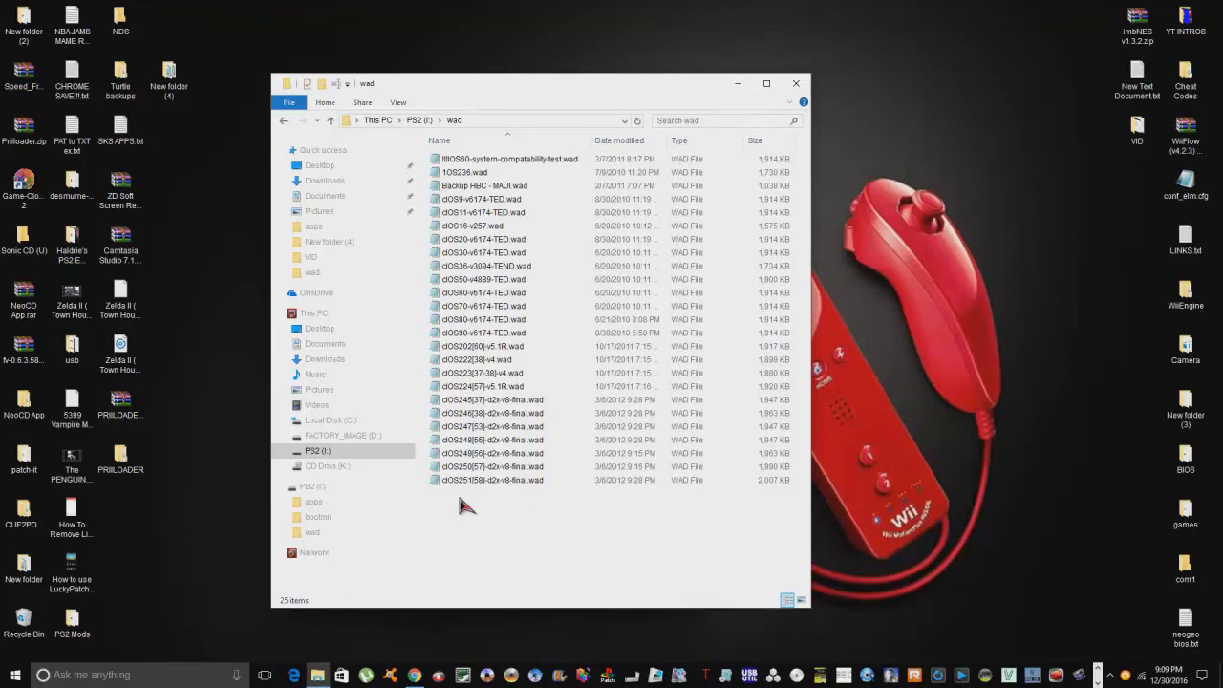
{"action": "left_click", "coordinate": [801, 83]}
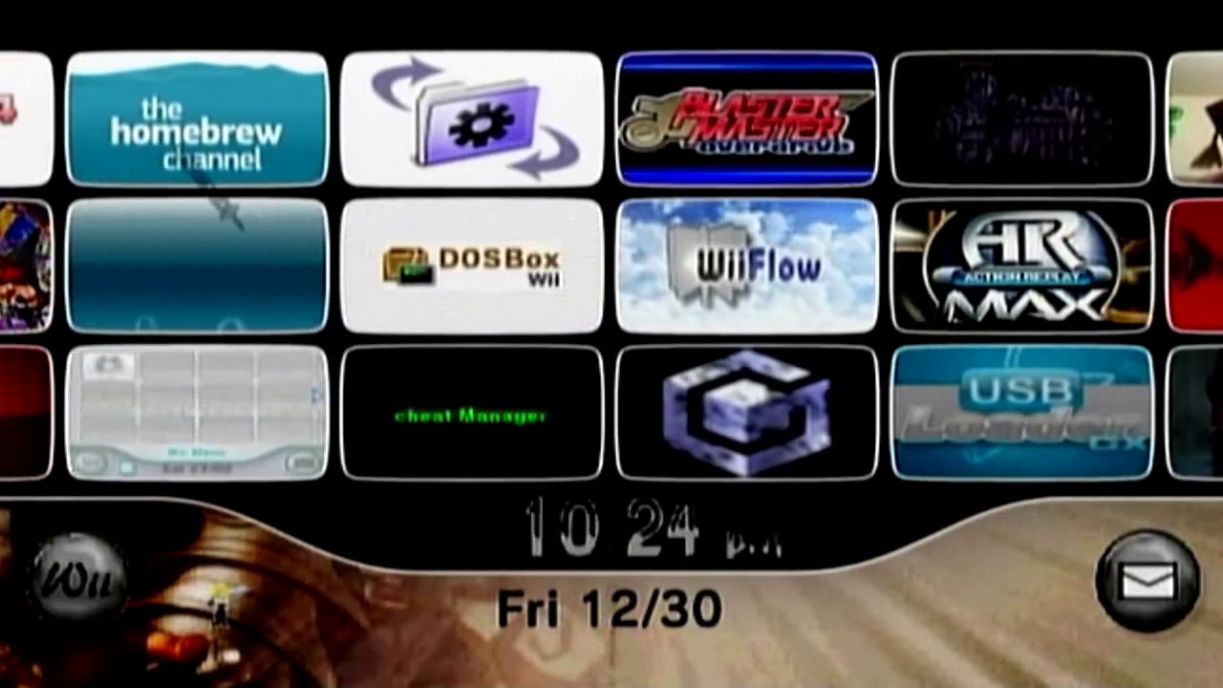
- Open the Homebrew Channel on the Wii and load Wii Mod (v3.2)
{"action": "left_click", "coordinate": [188, 93]}
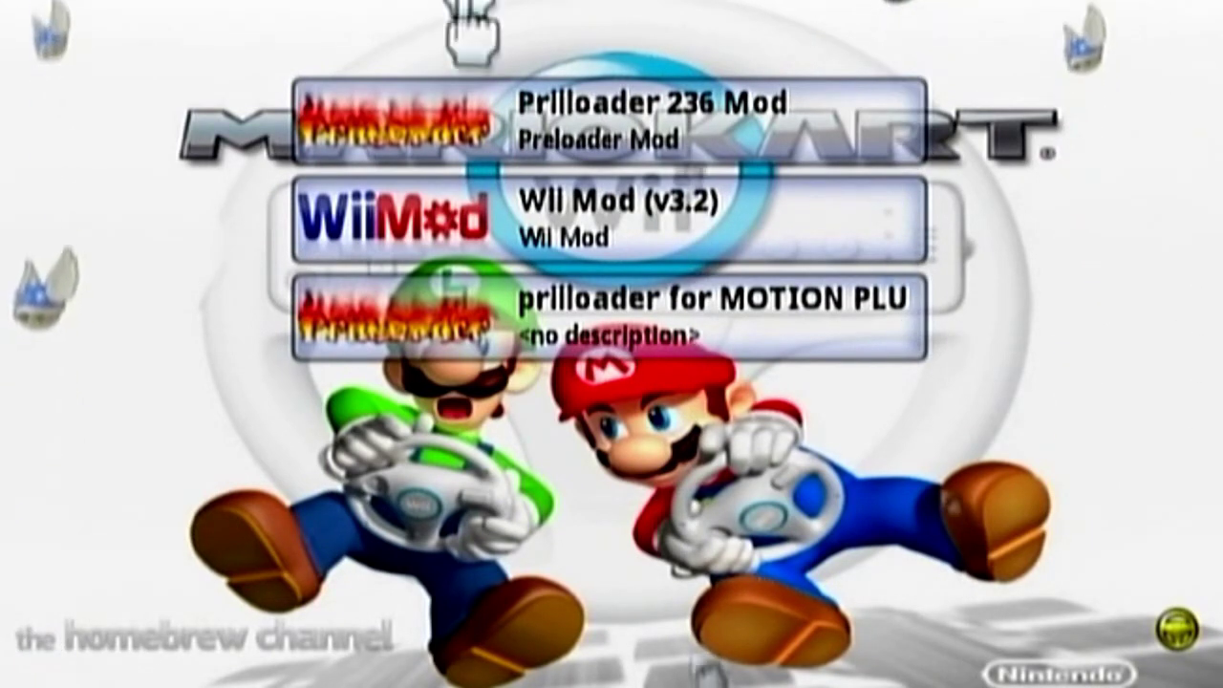
{"action": "left_click", "coordinate": [571, 234]}
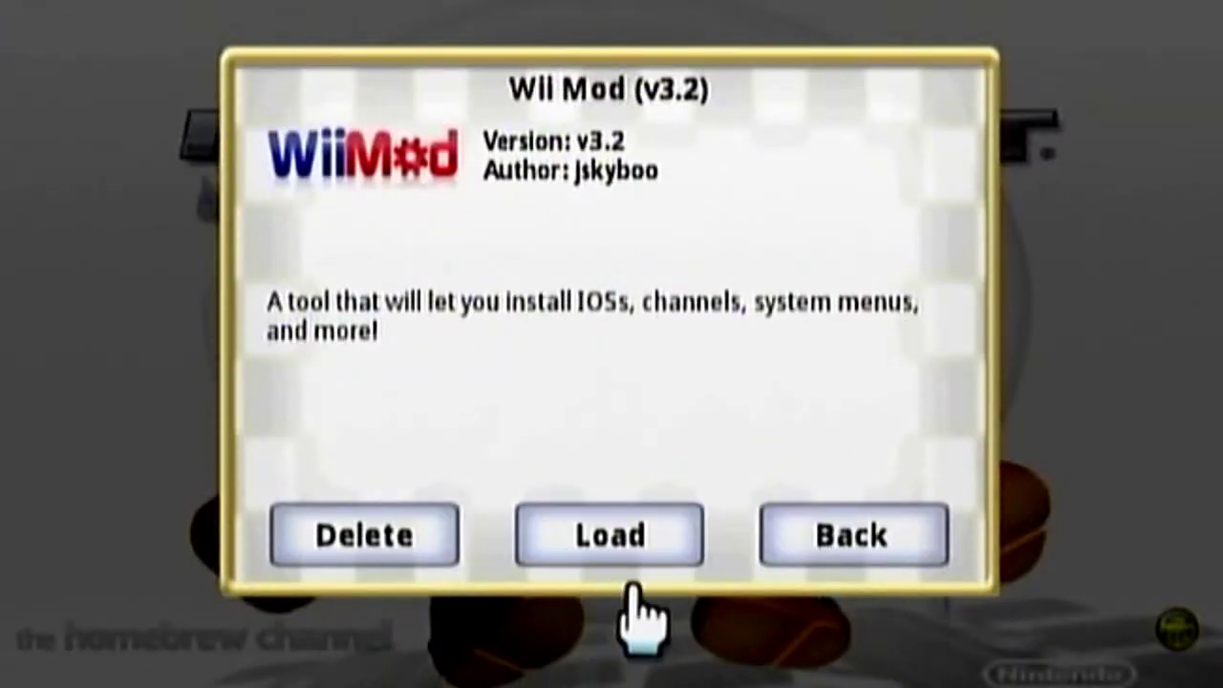
{"action": "left_click", "coordinate": [610, 535]}
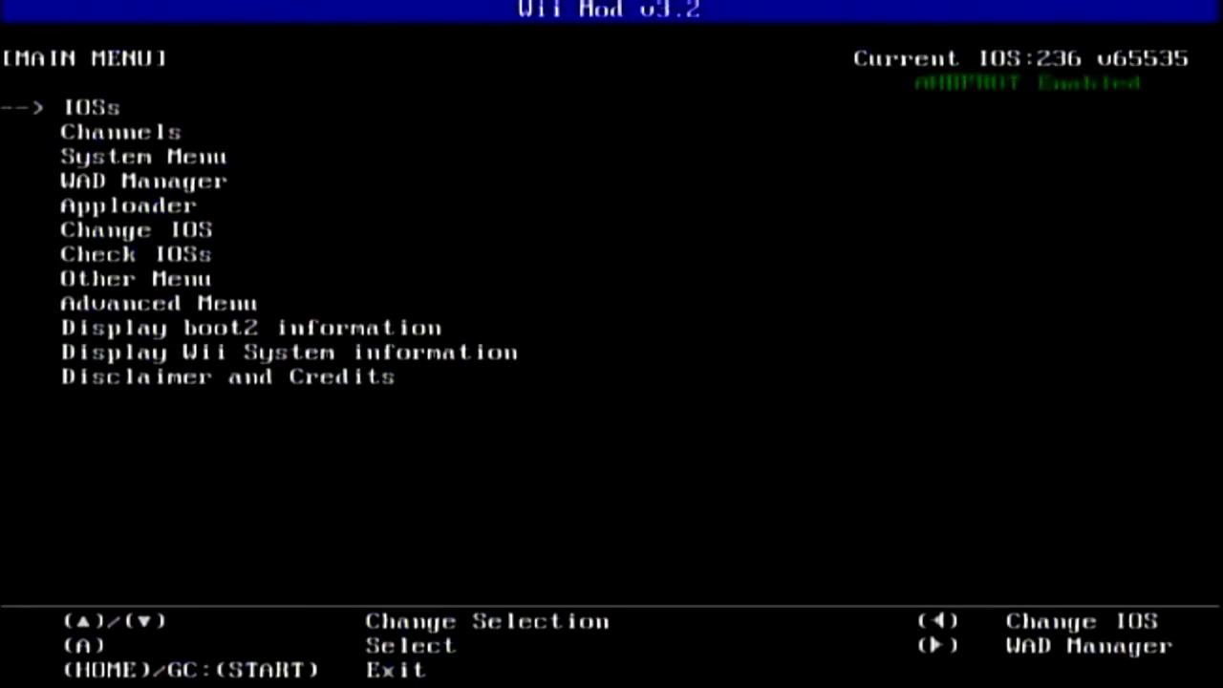
- Open the SD card's wad folder in the WAD Manager
{"action": "key", "text": "Down"}
{"action": "key", "text": "Down"}
{"action": "key", "text": "Down"}
{"action": "key", "text": "Return"}
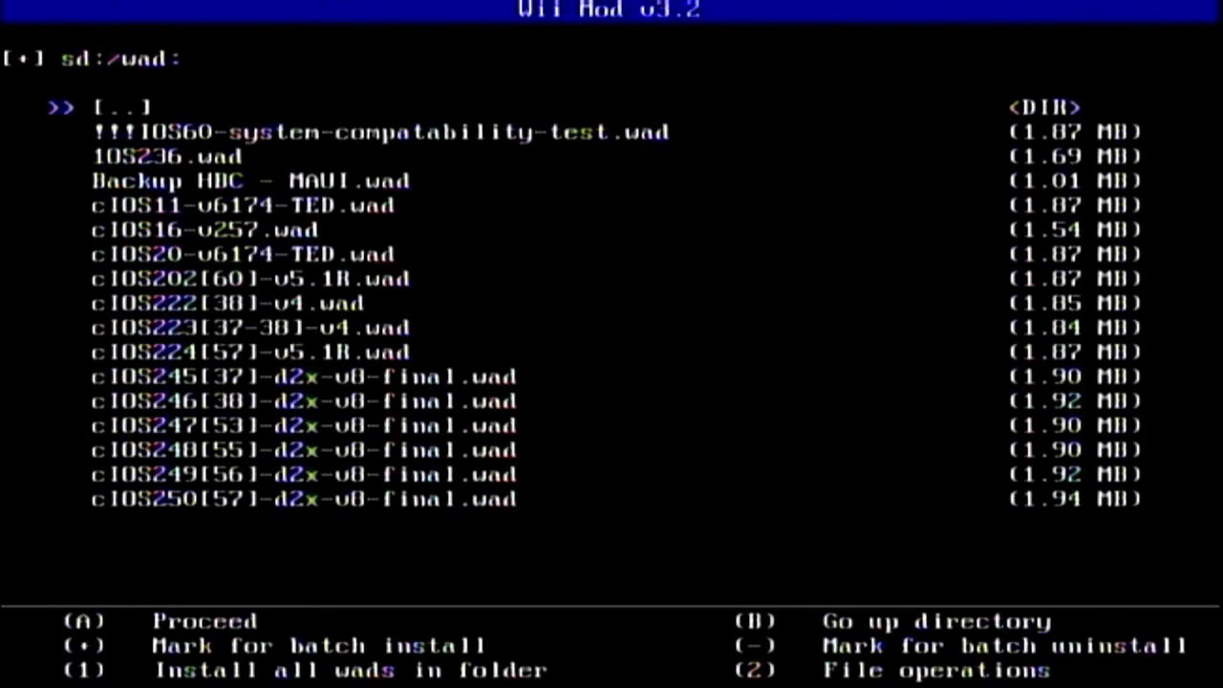
- Go up to the SD card root, reopen the wad folder and mark all its WAD files for batch install
{"action": "key", "text": "Return"}
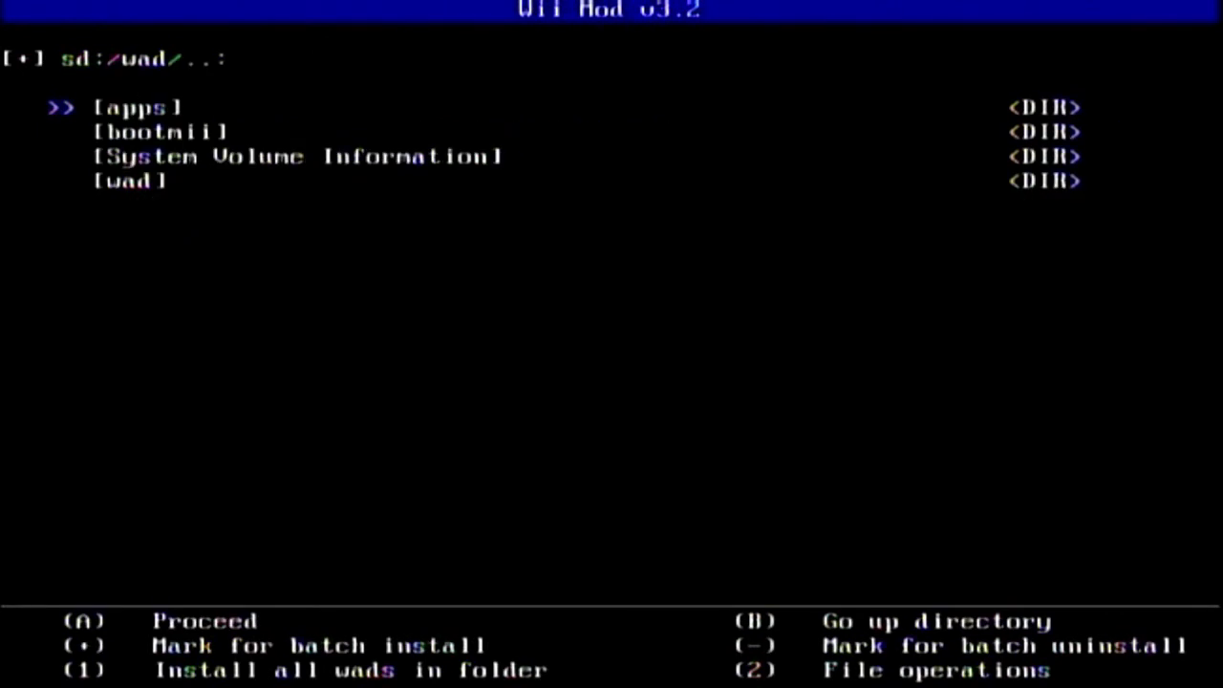
{"action": "key", "text": "Down"}
{"action": "key", "text": "Down"}
{"action": "key", "text": "Down"}
{"action": "key", "text": "Return"}
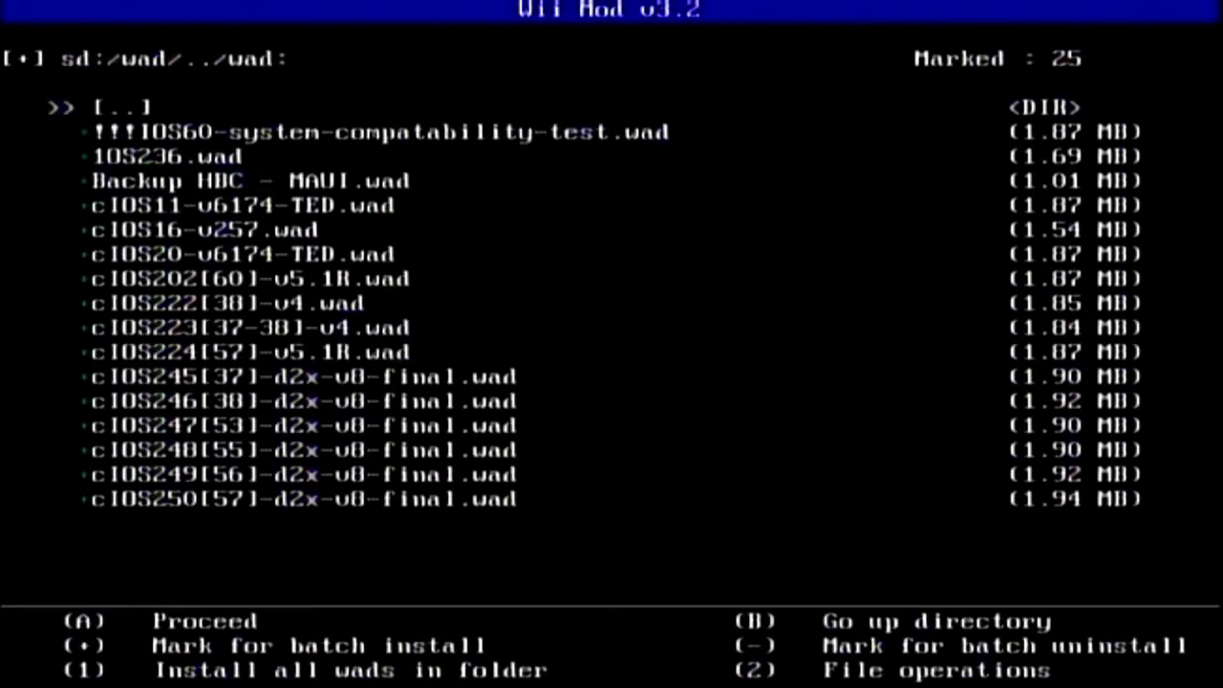
- Leave the WAD Manager and exit Wii Mod to the Homebrew Channel
{"action": "key", "text": "Escape"}
{"action": "key", "text": "Escape"}
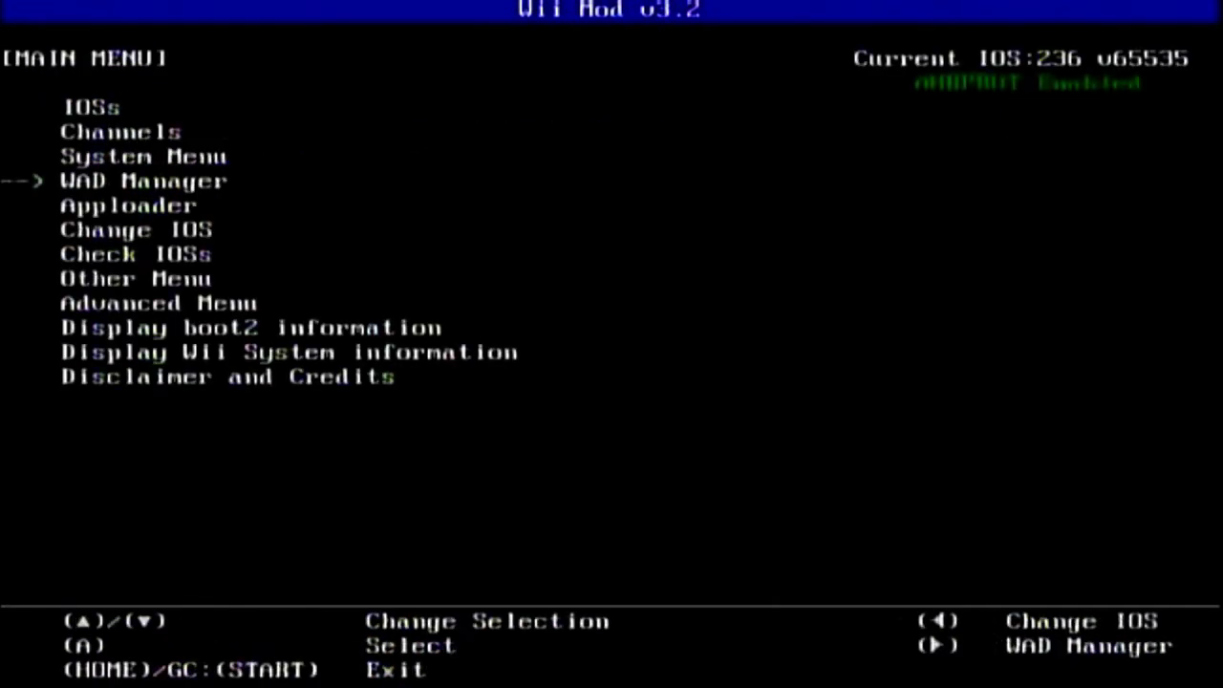
{"action": "key", "text": "Home"}
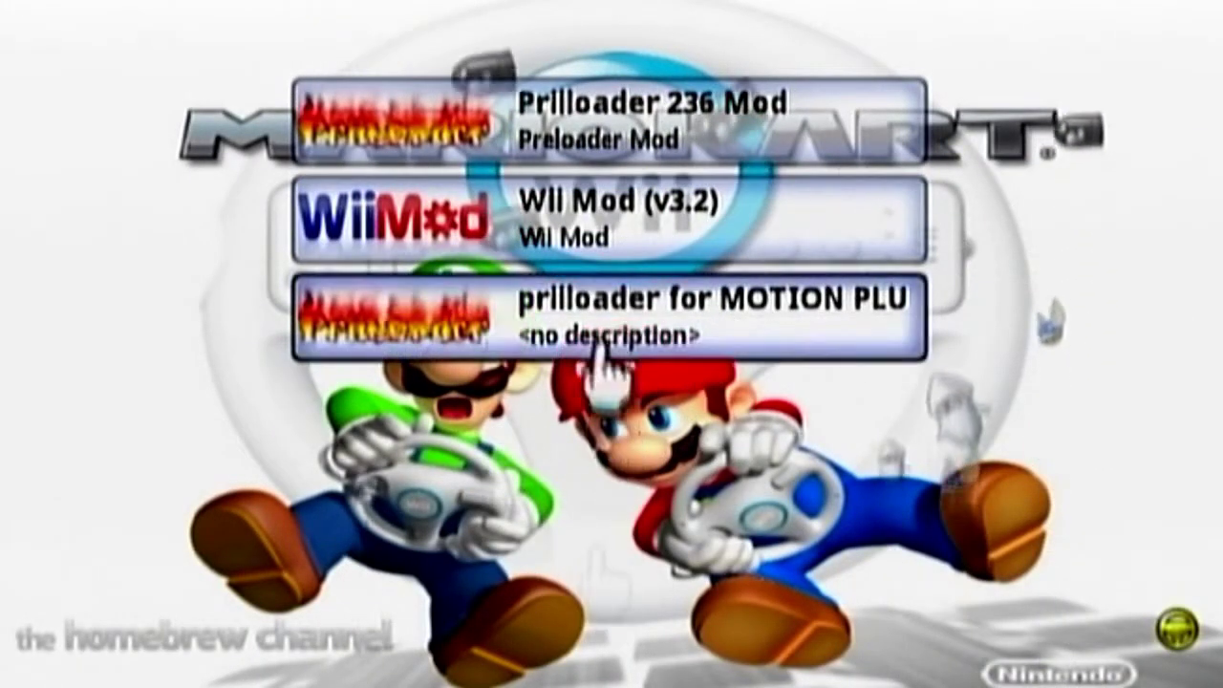
- Install Priiloader with the Priiloader 236 Mod app and shut down the Wii from the Homebrew Channel
{"action": "left_click", "coordinate": [607, 129]}
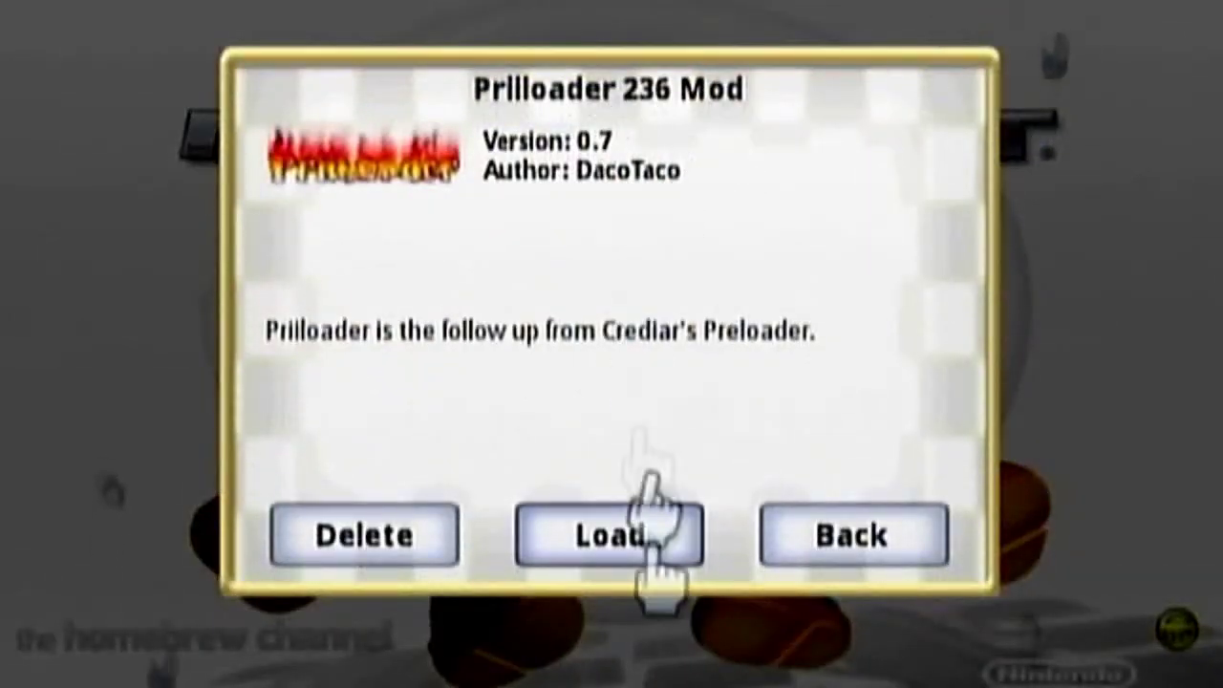
{"action": "left_click", "coordinate": [631, 554]}
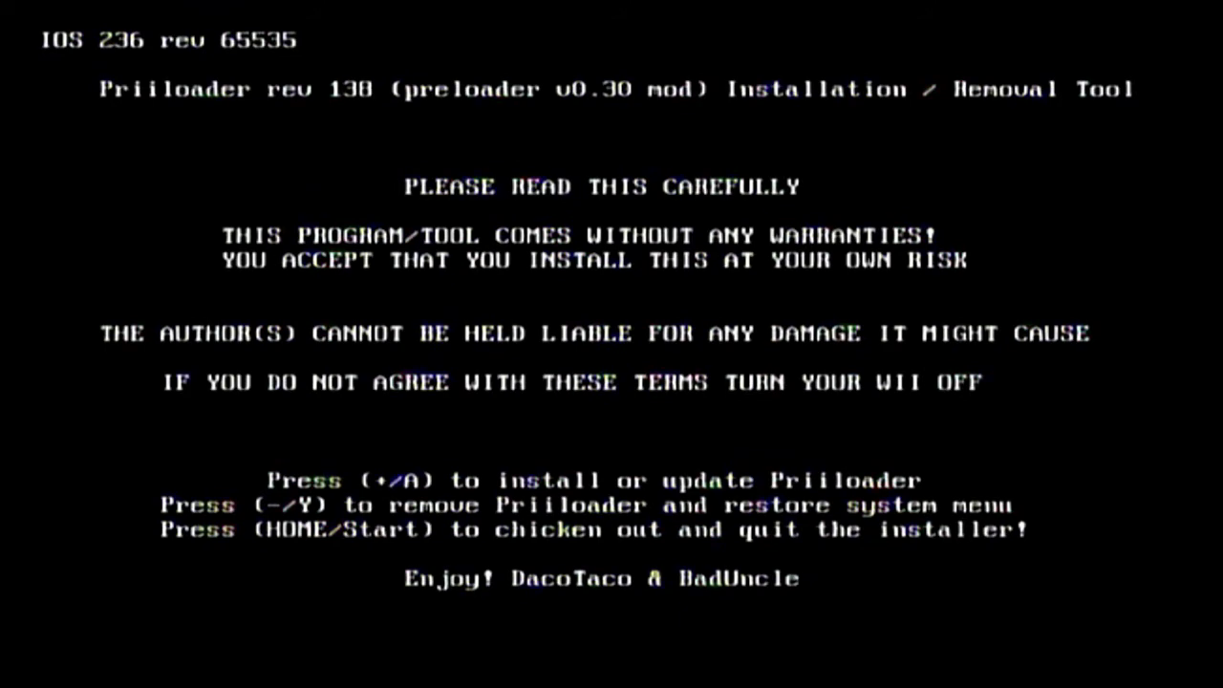
{"action": "key", "text": "a"}
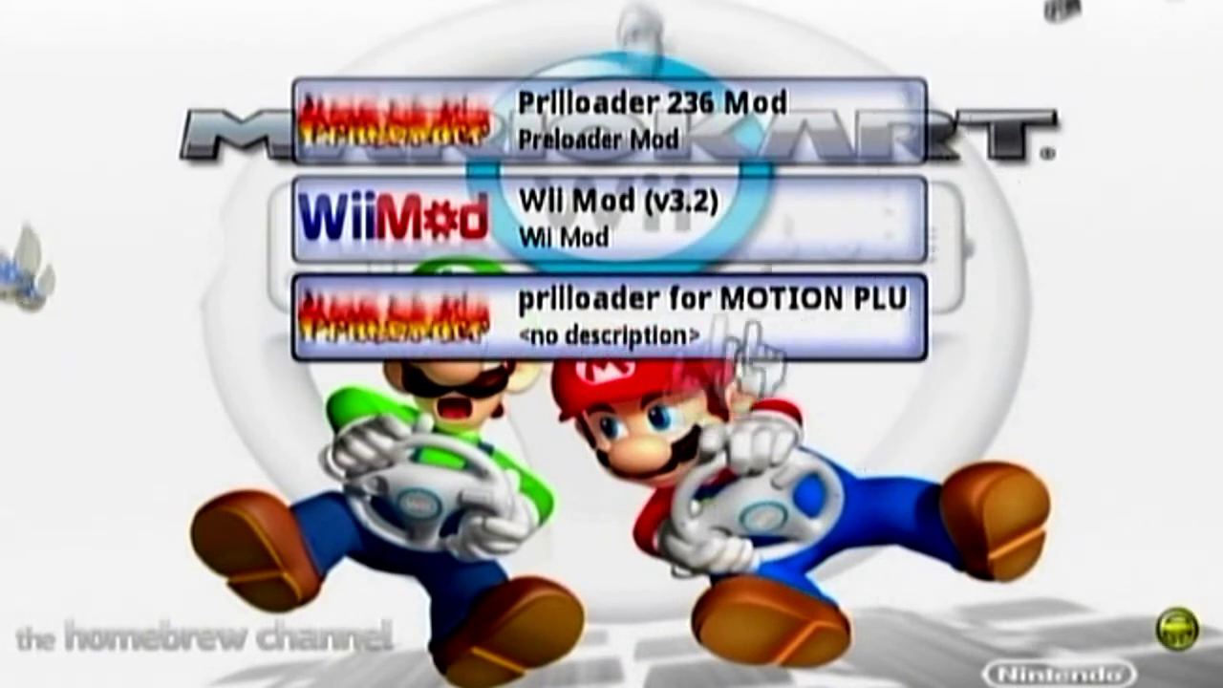
{"action": "key", "text": "Home"}
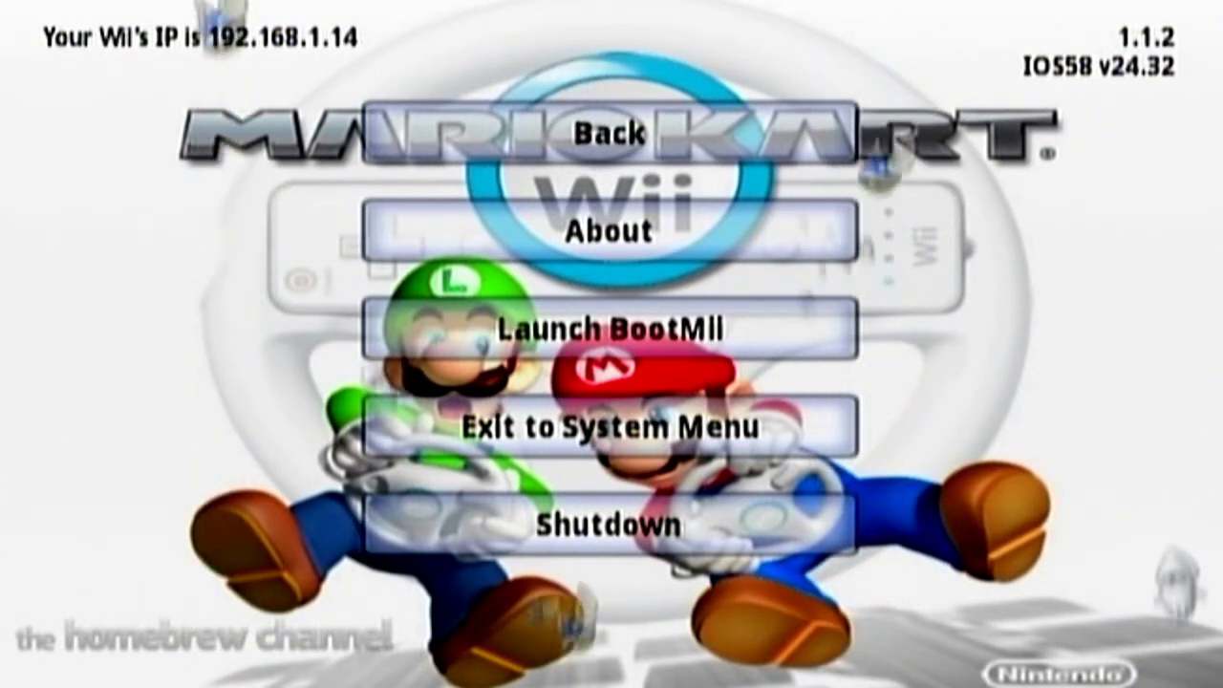
{"action": "left_click", "coordinate": [573, 526]}
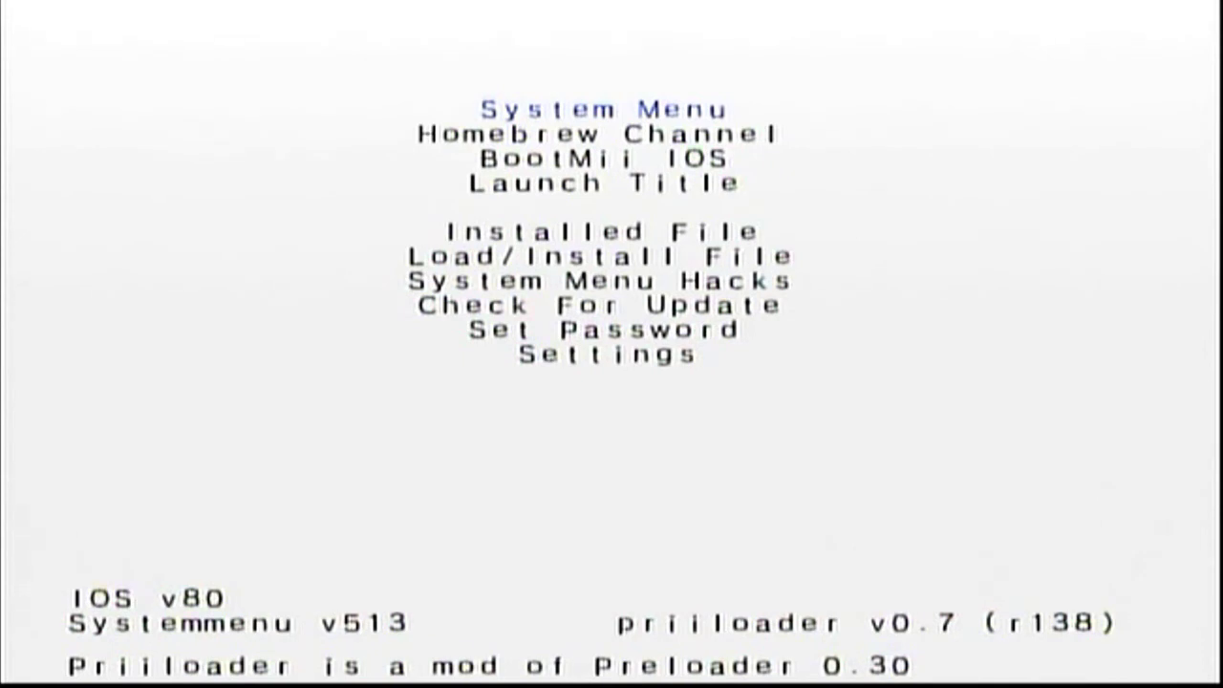
- Open the System Menu Hacks list in Priiloader
{"action": "key", "text": "Down"}
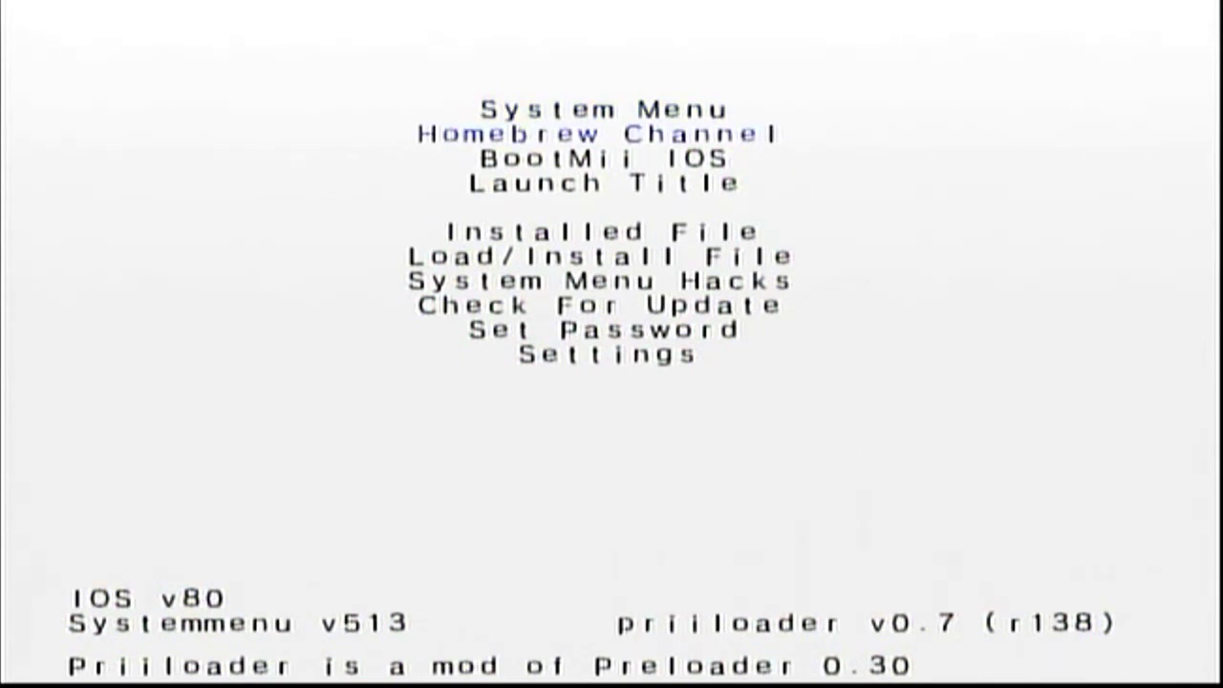
{"action": "key", "text": "Down"}
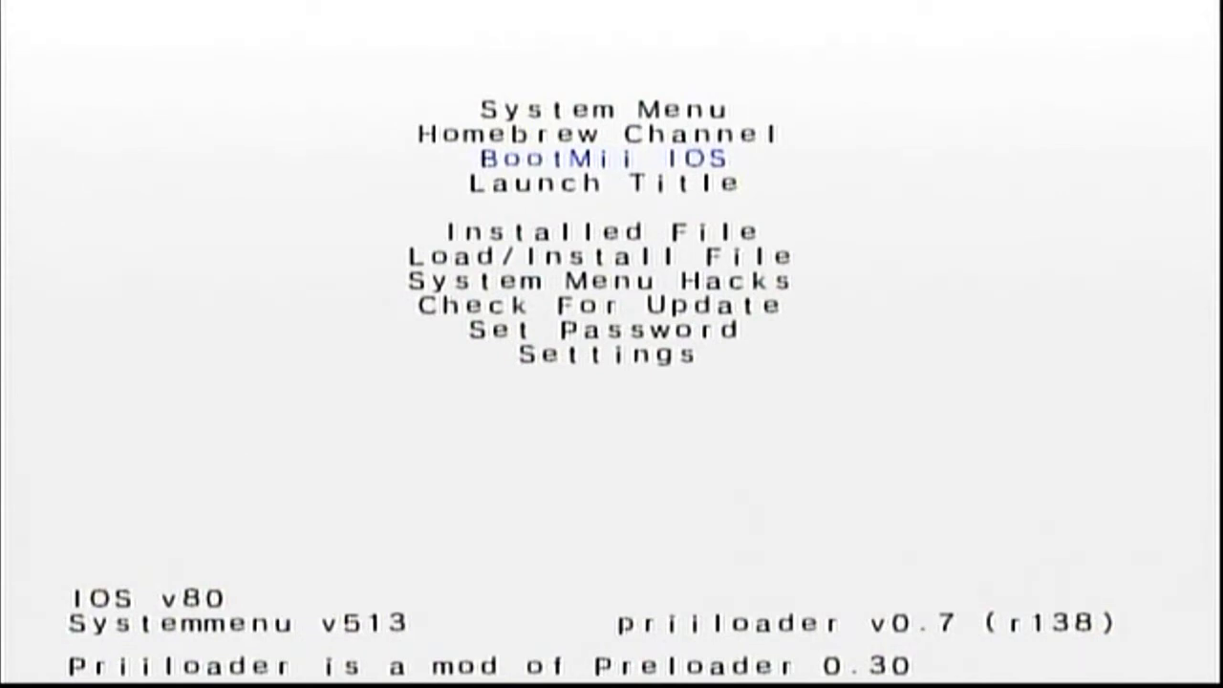
{"action": "key", "text": "Down"}
{"action": "key", "text": "Down"}
{"action": "key", "text": "Down"}
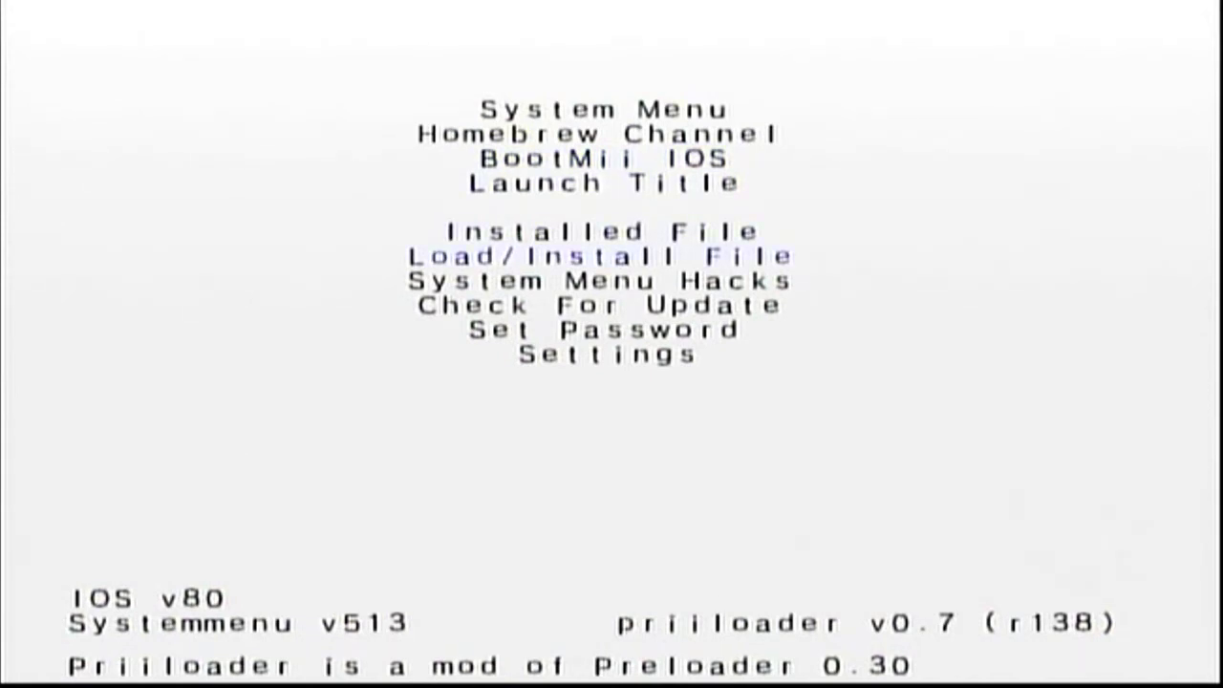
{"action": "key", "text": "Down"}
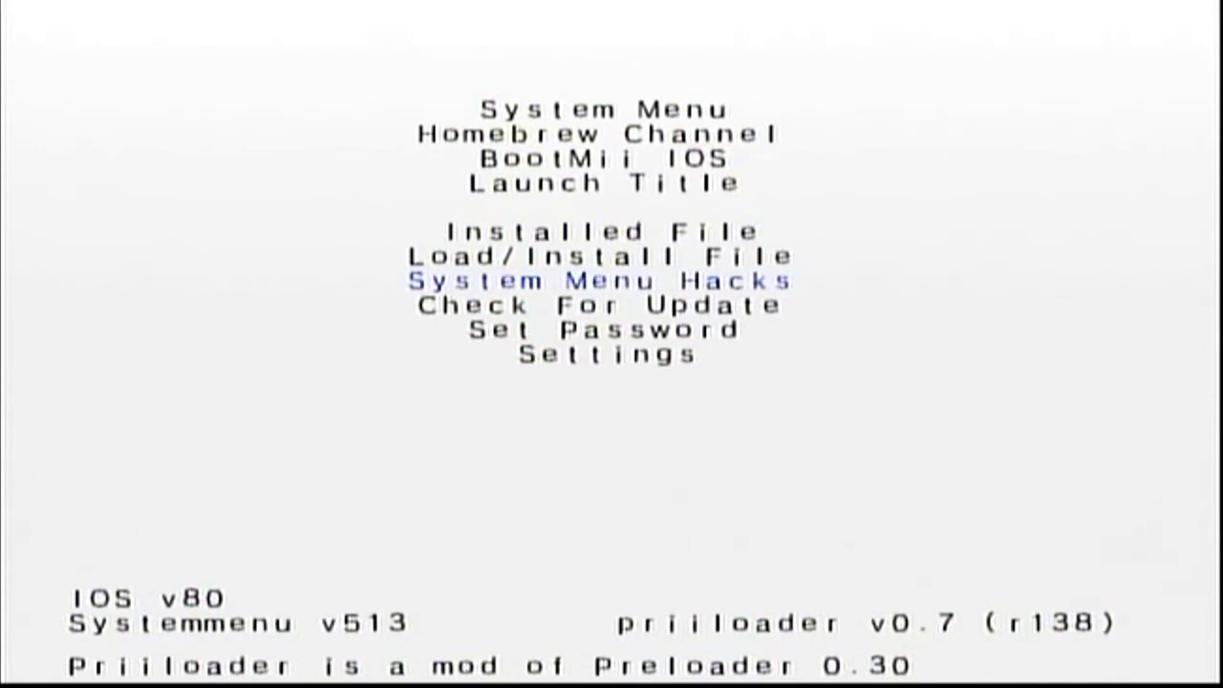
{"action": "key", "text": "Return"}
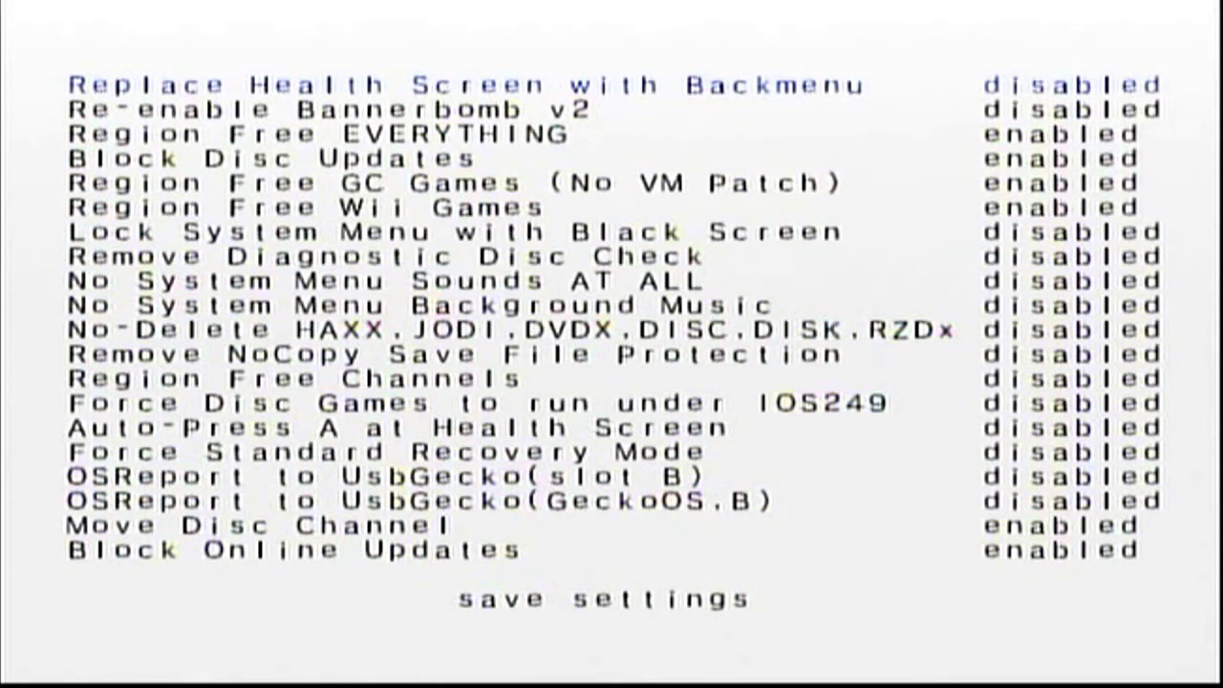
- Examine the system menu hacks and their enabled or disabled states, from the region-free options down to Block Online Updates
{"action": "key", "text": "Down"}
{"action": "key", "text": "Down"}
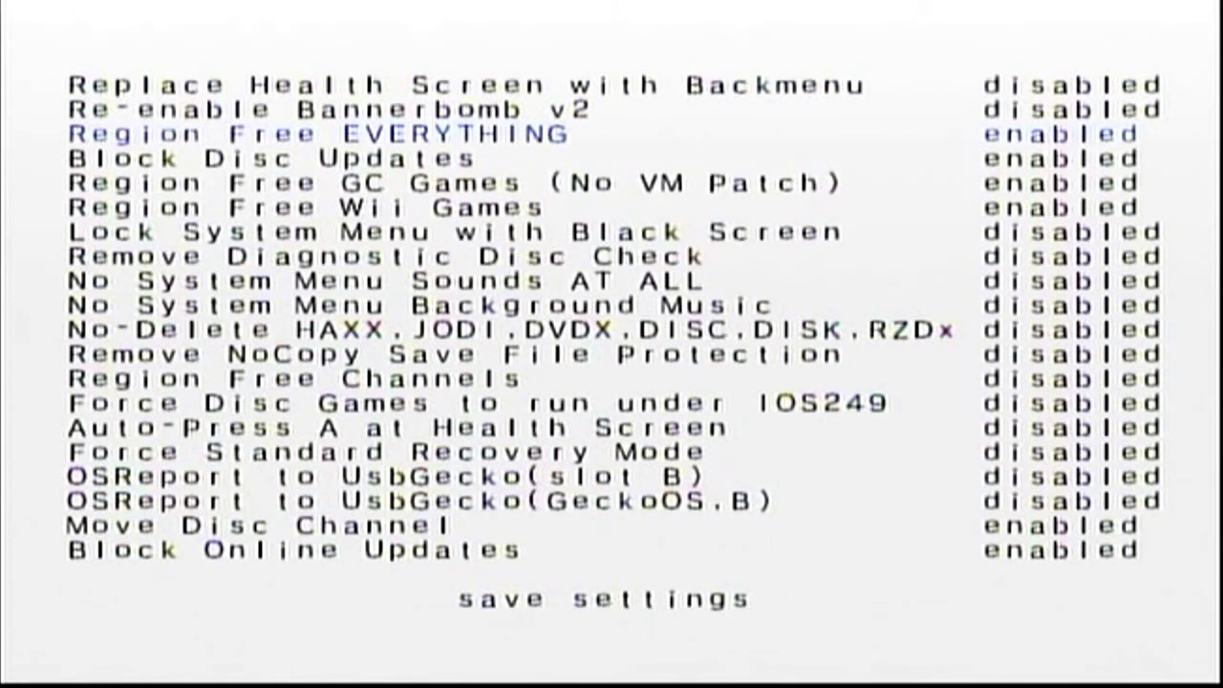
{"action": "key", "text": "Down"}
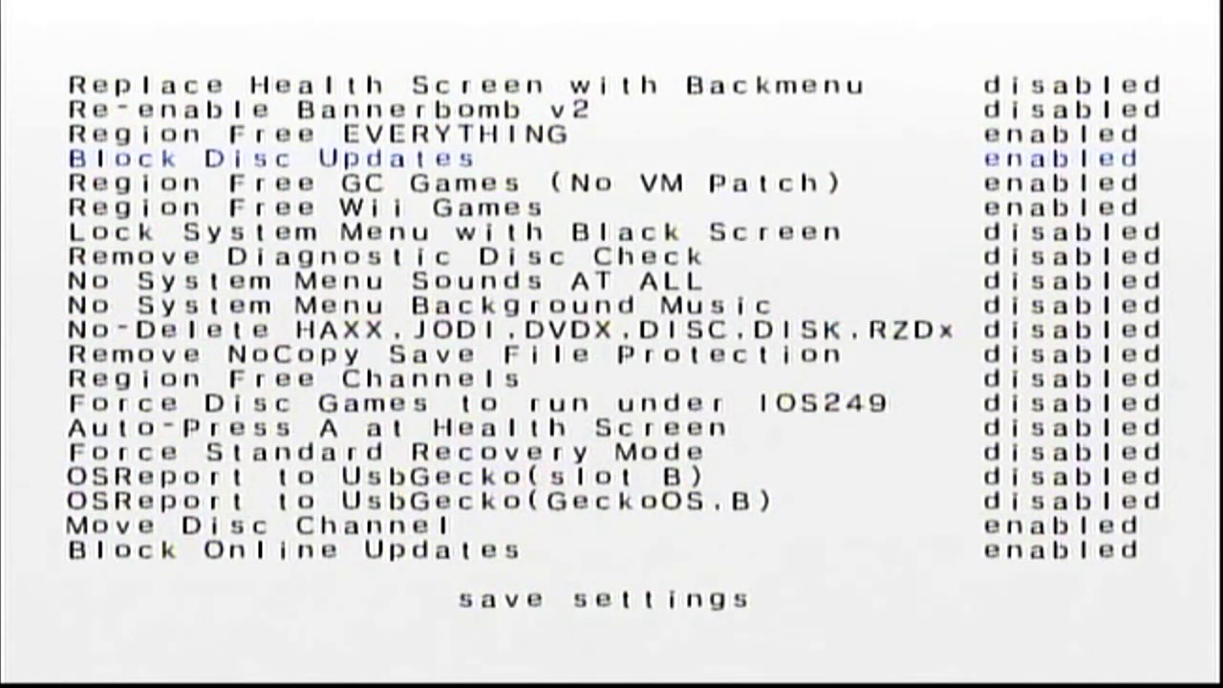
{"action": "key", "text": "Down"}
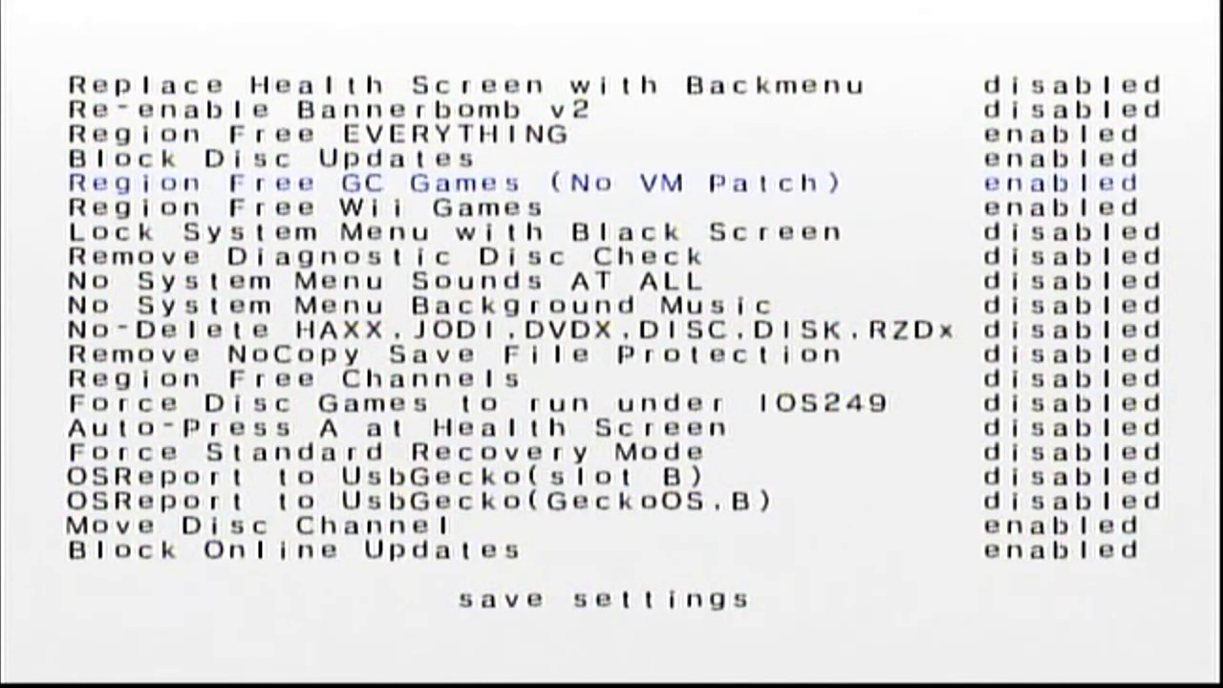
{"action": "key", "text": "Down"}
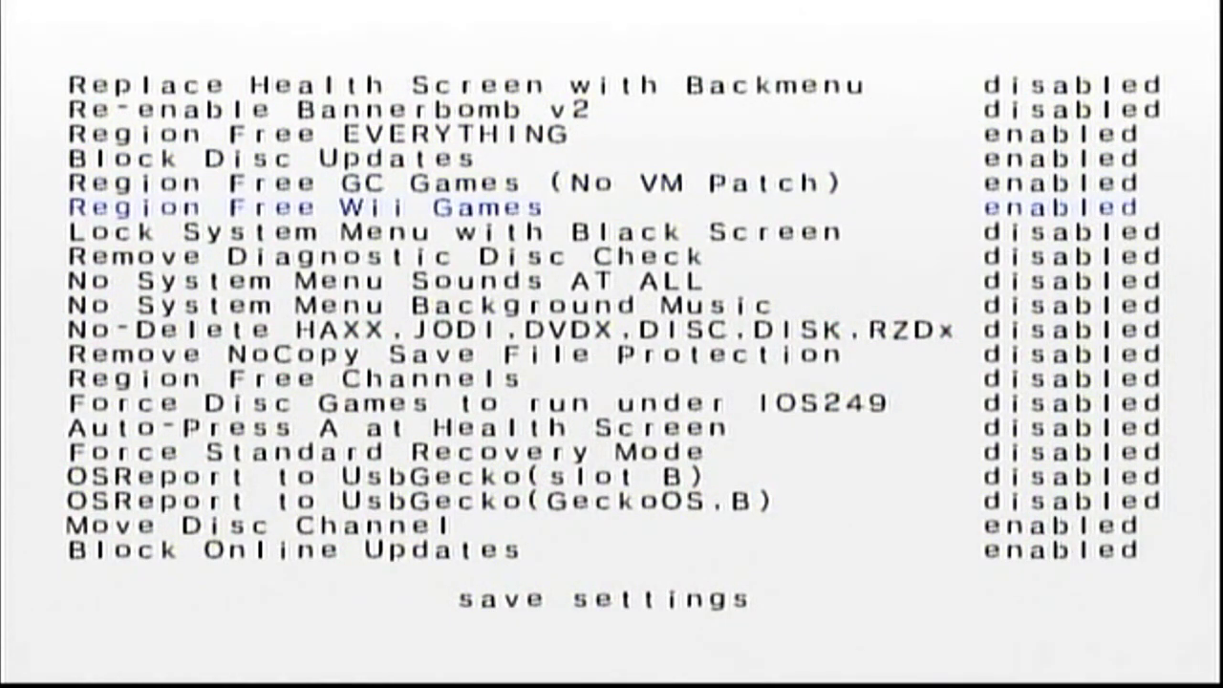
{"action": "key", "text": "Down"}
{"action": "key", "text": "Down"}
{"action": "key", "text": "Down"}
{"action": "key", "text": "Down"}
{"action": "key", "text": "Down"}
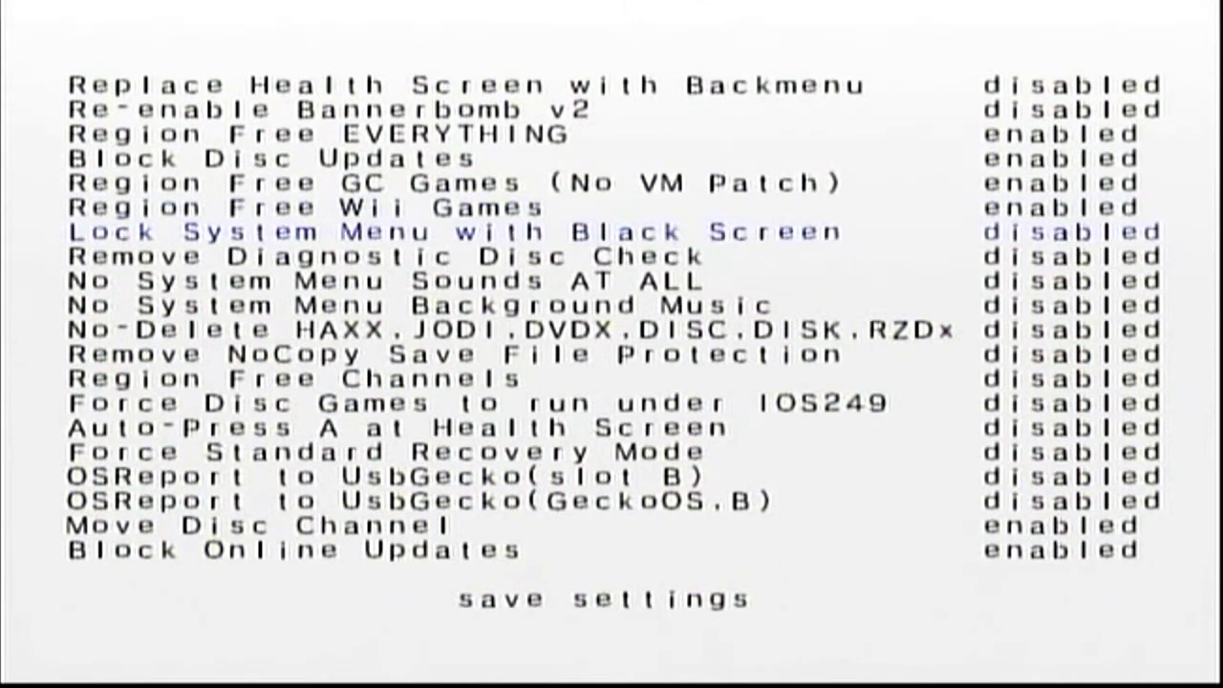
{"action": "key", "text": "Down"}
{"action": "key", "text": "Down"}
{"action": "key", "text": "Down"}
{"action": "key", "text": "Down"}
{"action": "key", "text": "Down"}
{"action": "key", "text": "Down"}
{"action": "key", "text": "Down"}
{"action": "key", "text": "Down"}
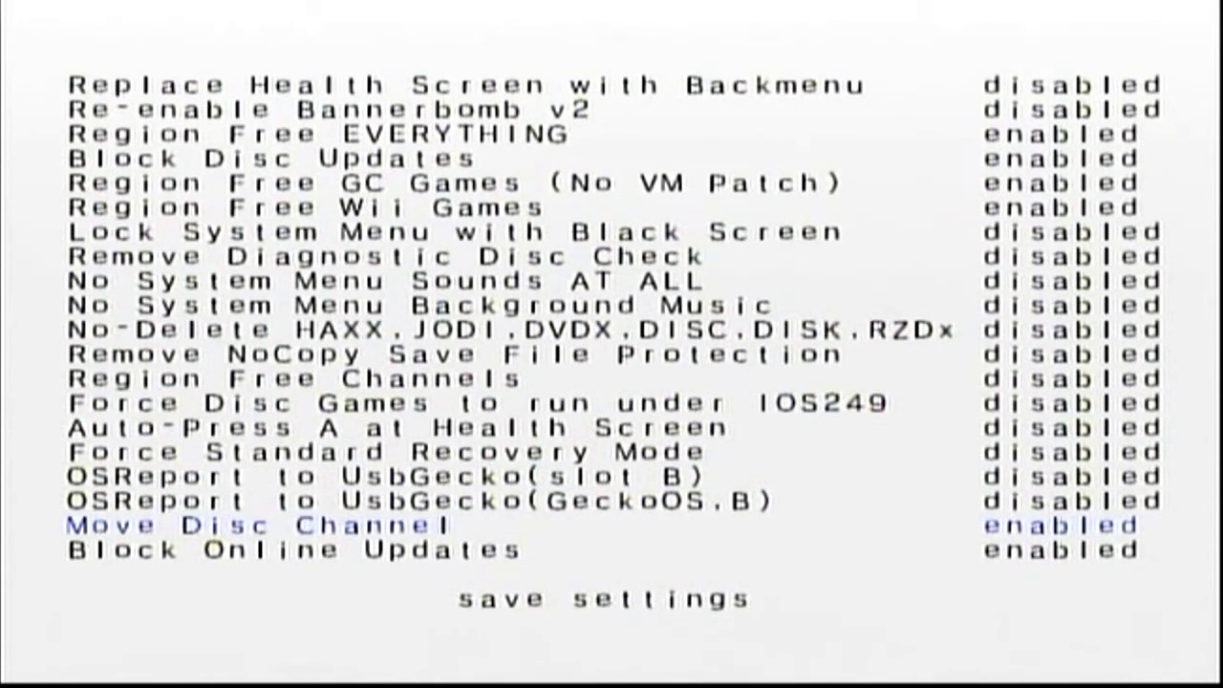
{"action": "key", "text": "Down"}
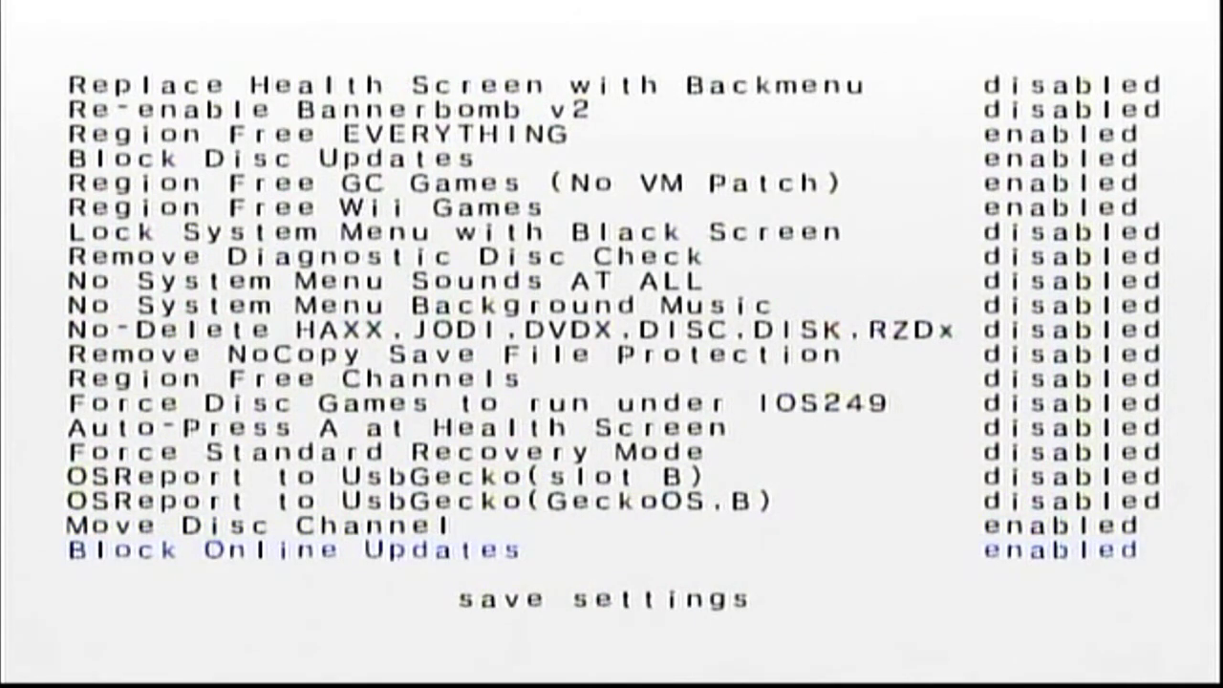
- Save the System Menu Hacks settings and return to the Priiloader main menu
{"action": "key", "text": "Up"}
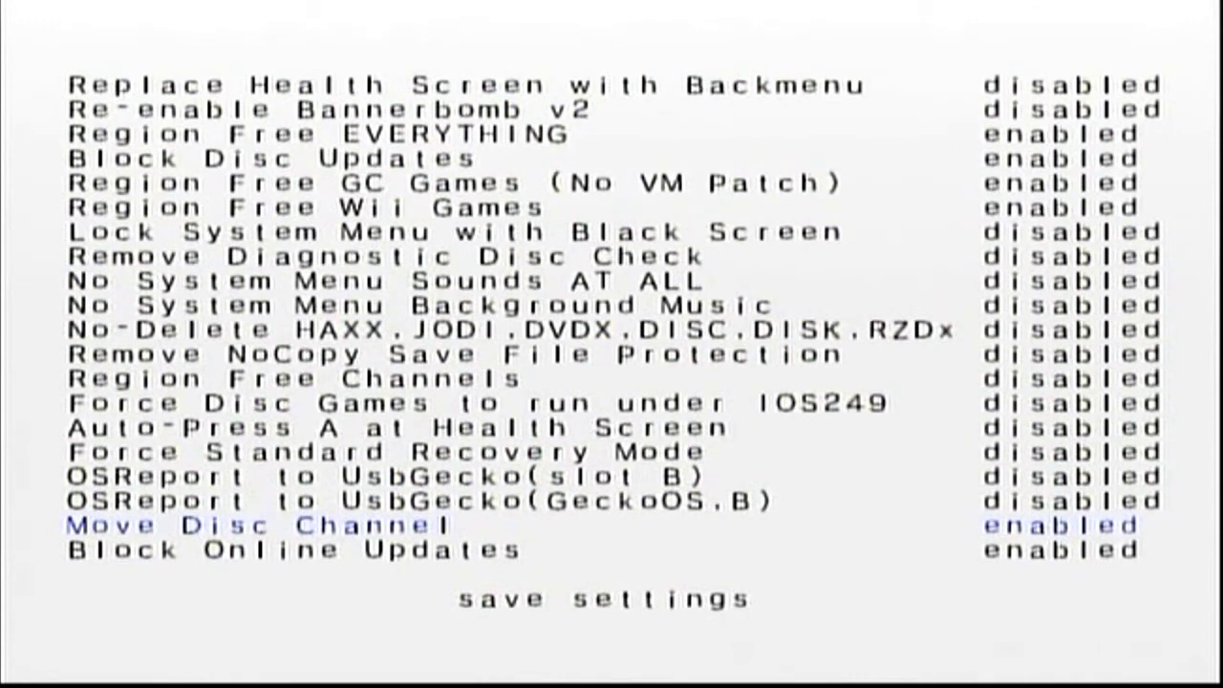
{"action": "key", "text": "Down"}
{"action": "key", "text": "Down"}
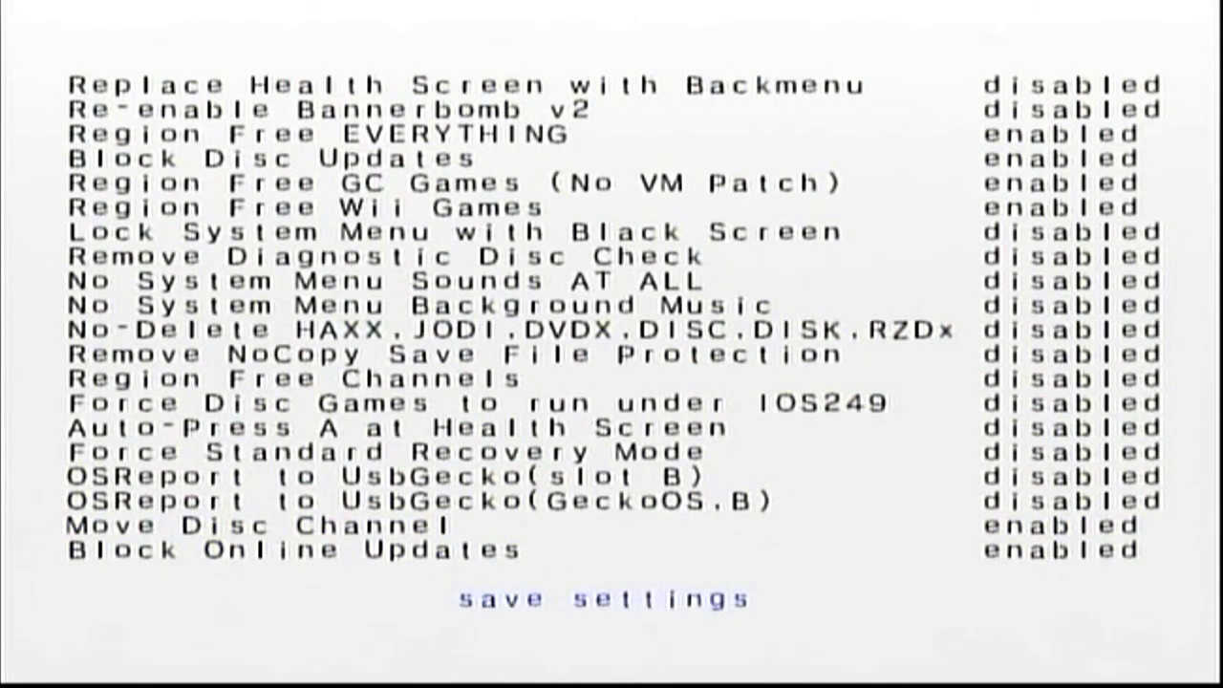
{"action": "key", "text": "Return"}
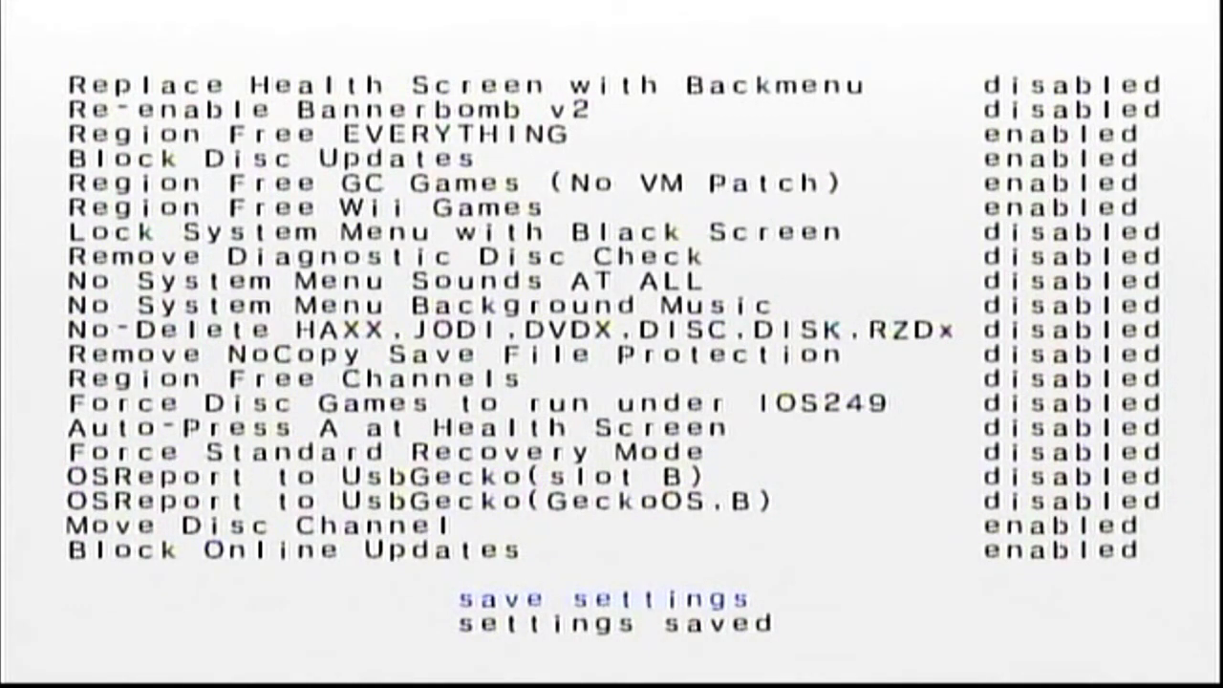
{"action": "key", "text": "Escape"}
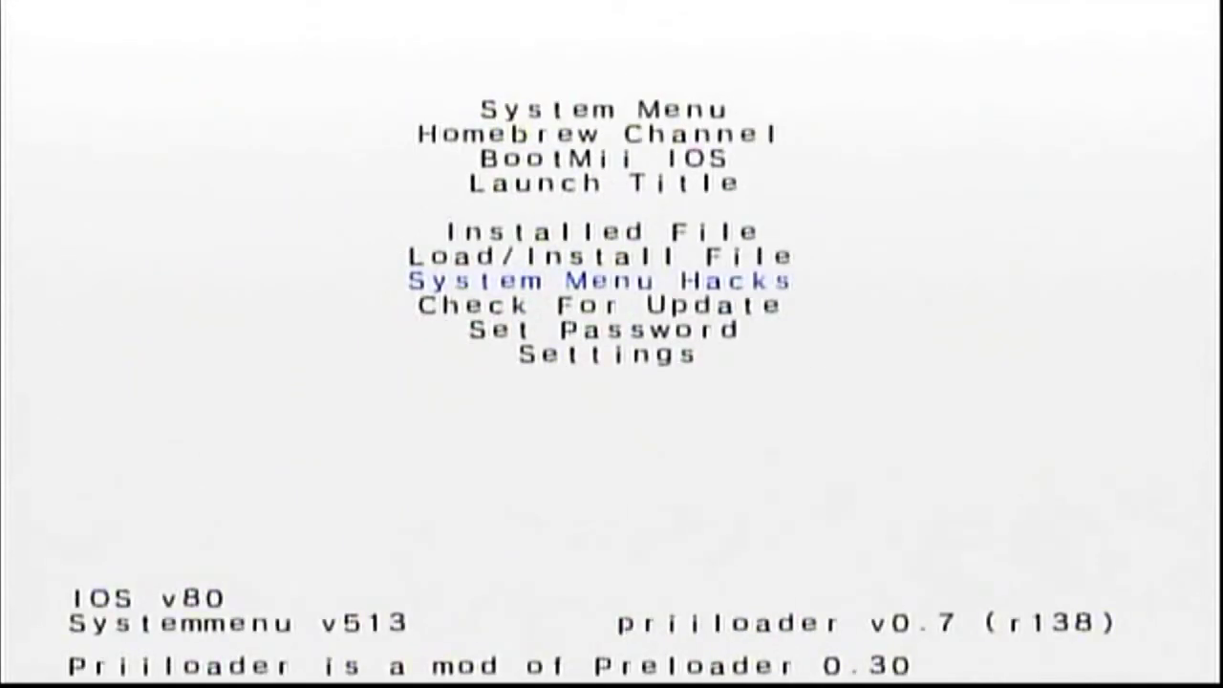
- Launch BootMii IOS from the Priiloader main menu
{"action": "key", "text": "Up"}
{"action": "key", "text": "Up"}
{"action": "key", "text": "Up"}
{"action": "key", "text": "Up"}
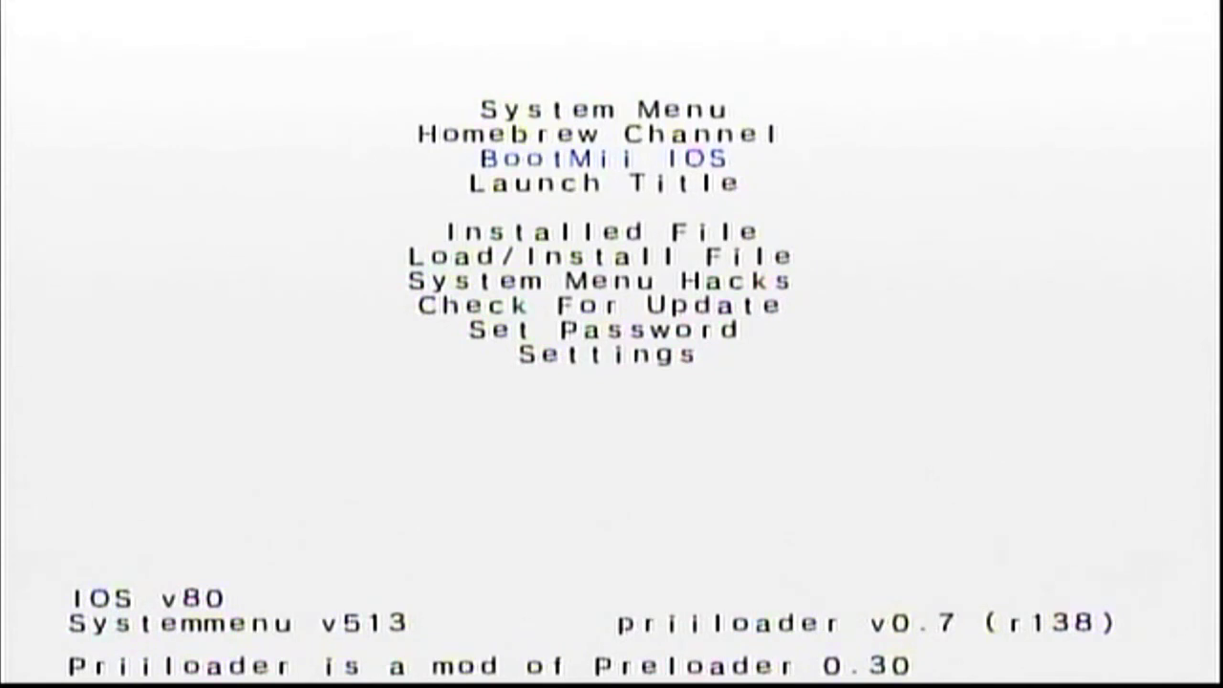
{"action": "key", "text": "Return"}
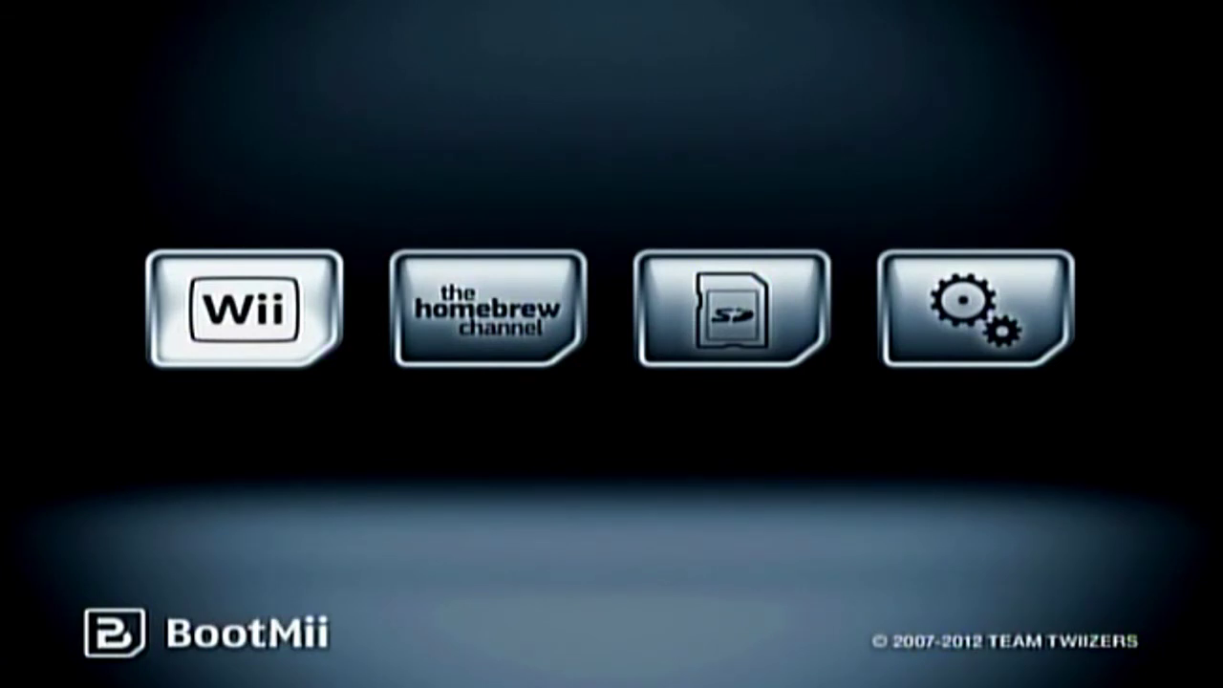
- Open BootMii's options screen with the NAND backup and restore functions
{"action": "key", "text": "Right"}
{"action": "key", "text": "Right"}
{"action": "key", "text": "Right"}
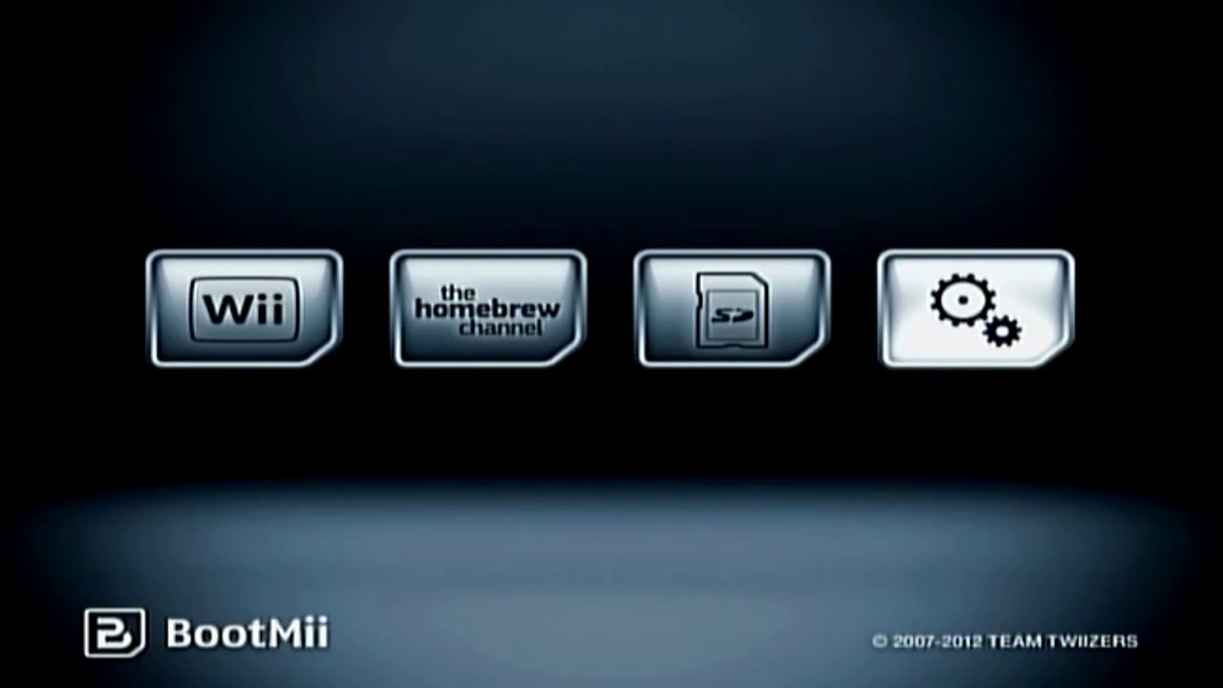
{"action": "key", "text": "Return"}
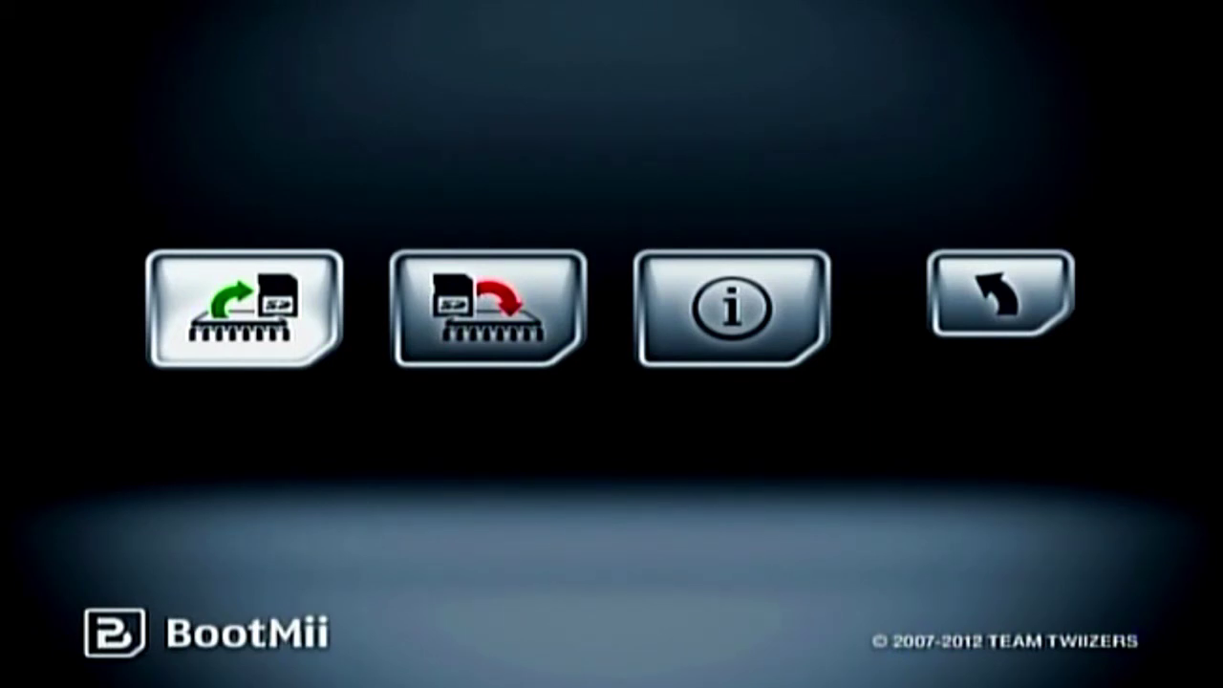
- Back up the Wii's NAND to the SD card with BootMii and exit the backup screen when verification ends
{"action": "key", "text": "Right"}
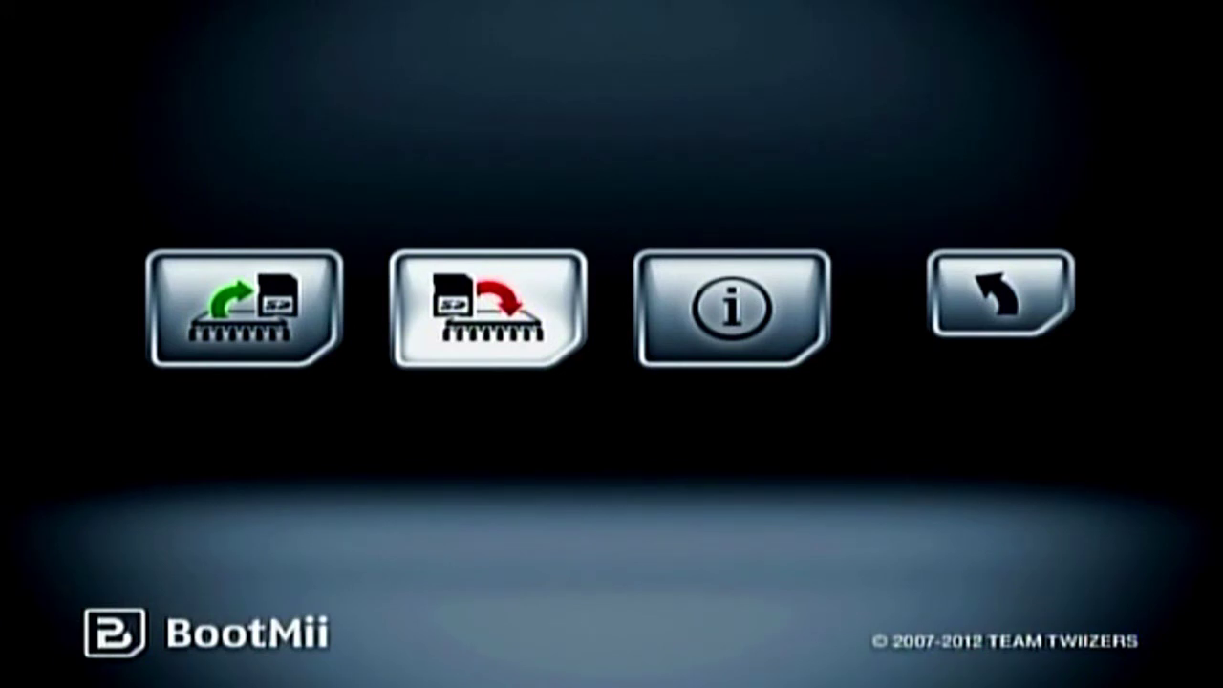
{"action": "key", "text": "Right"}
{"action": "key", "text": "Right"}
{"action": "key", "text": "Right"}
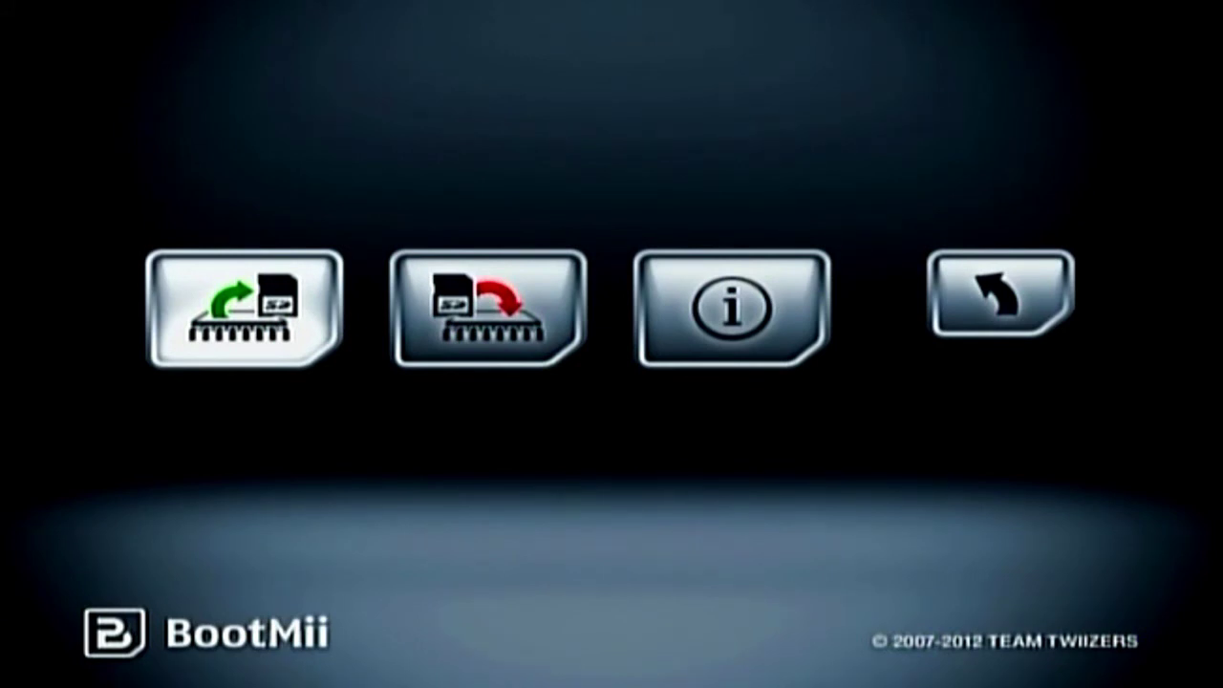
{"action": "key", "text": "Return"}
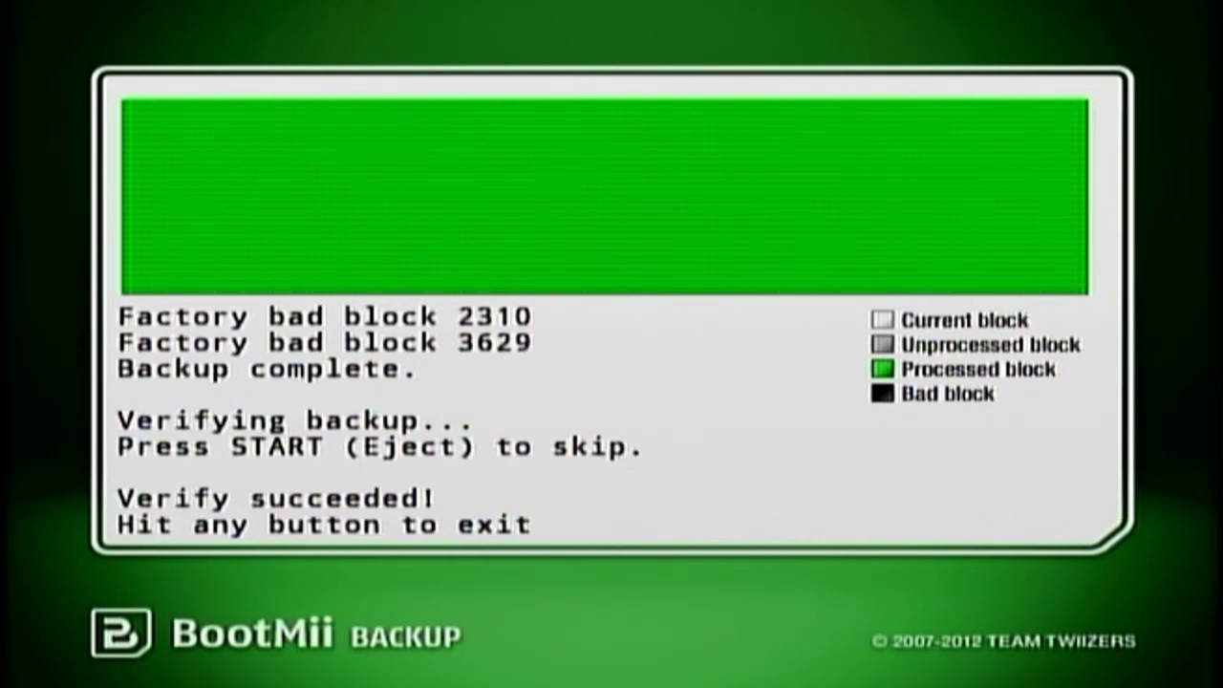
{"action": "key", "text": "Return"}
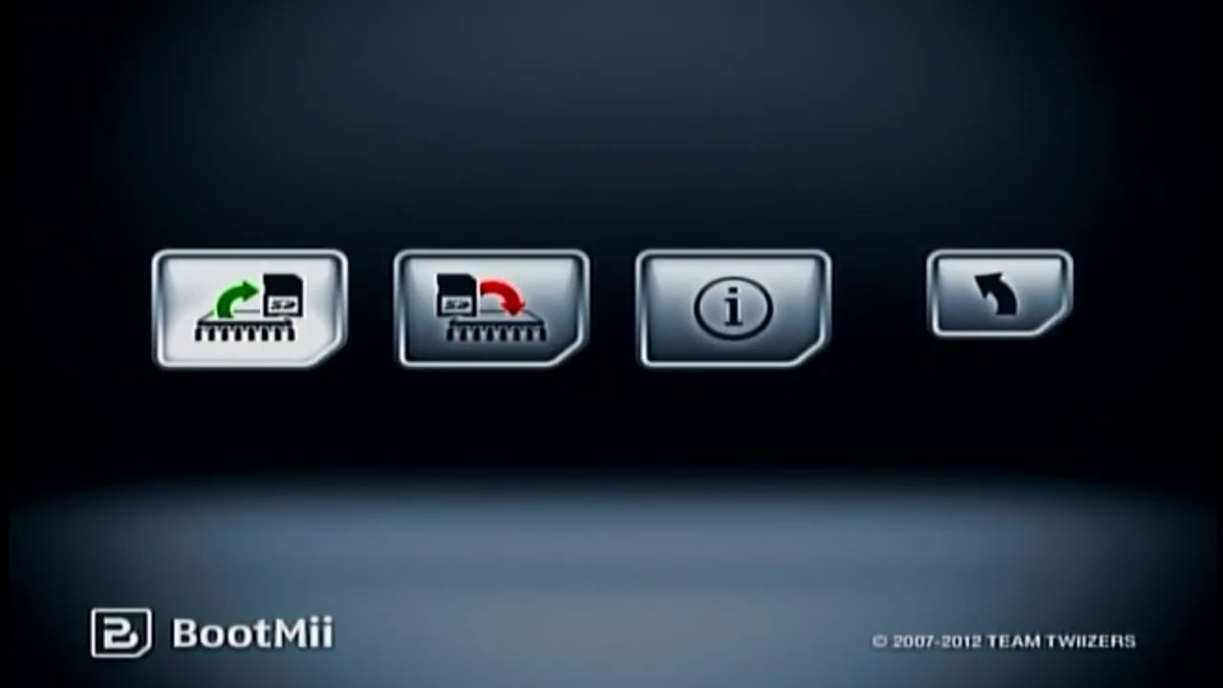
- Return to the BootMii main menu and launch the Wii System Menu
{"action": "key", "text": "Right"}
{"action": "key", "text": "Right"}
{"action": "key", "text": "Right"}
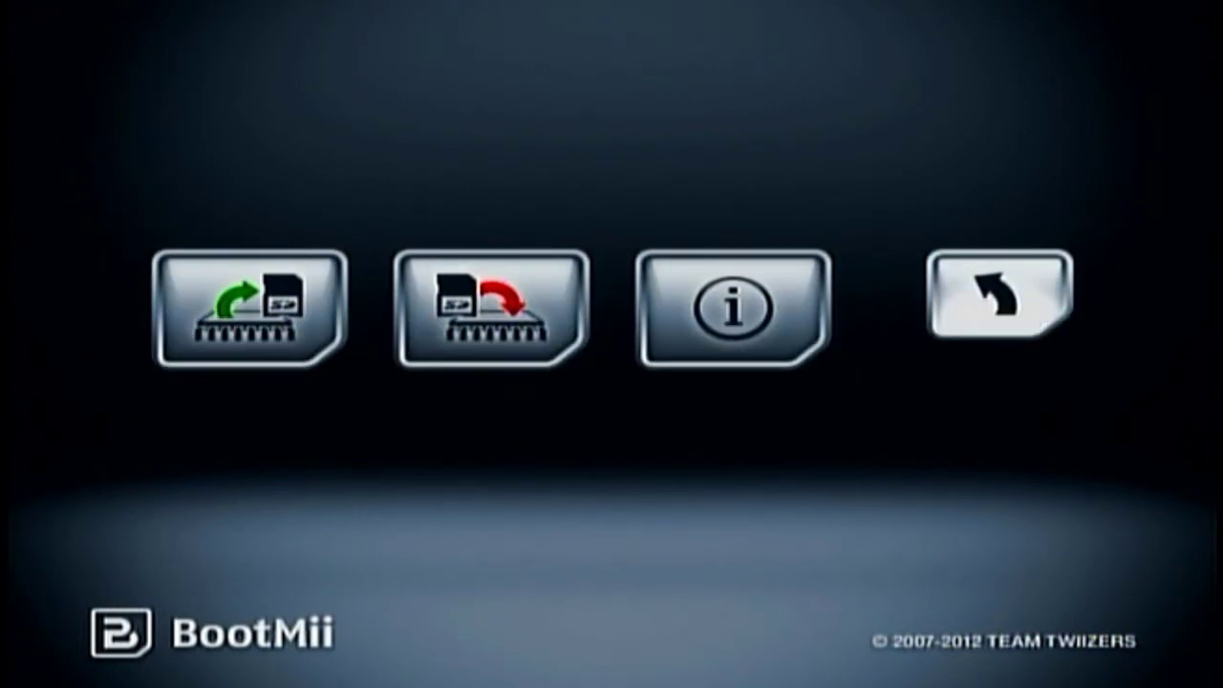
{"action": "key", "text": "Return"}
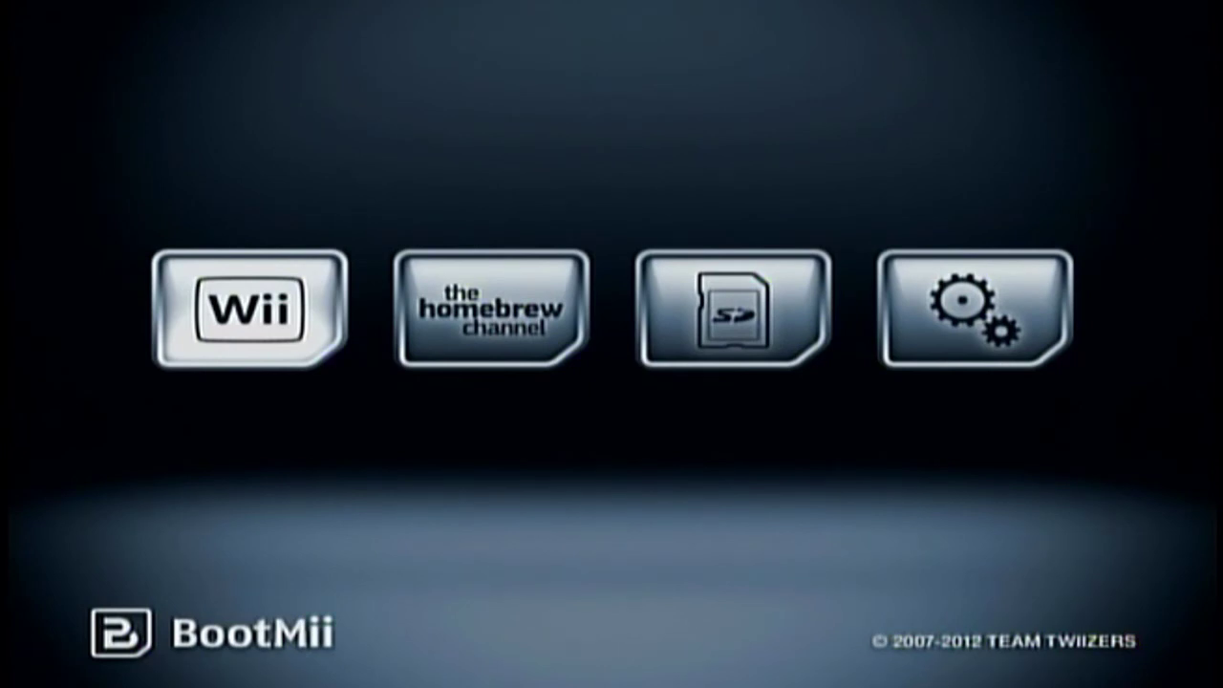
{"action": "key", "text": "Return"}
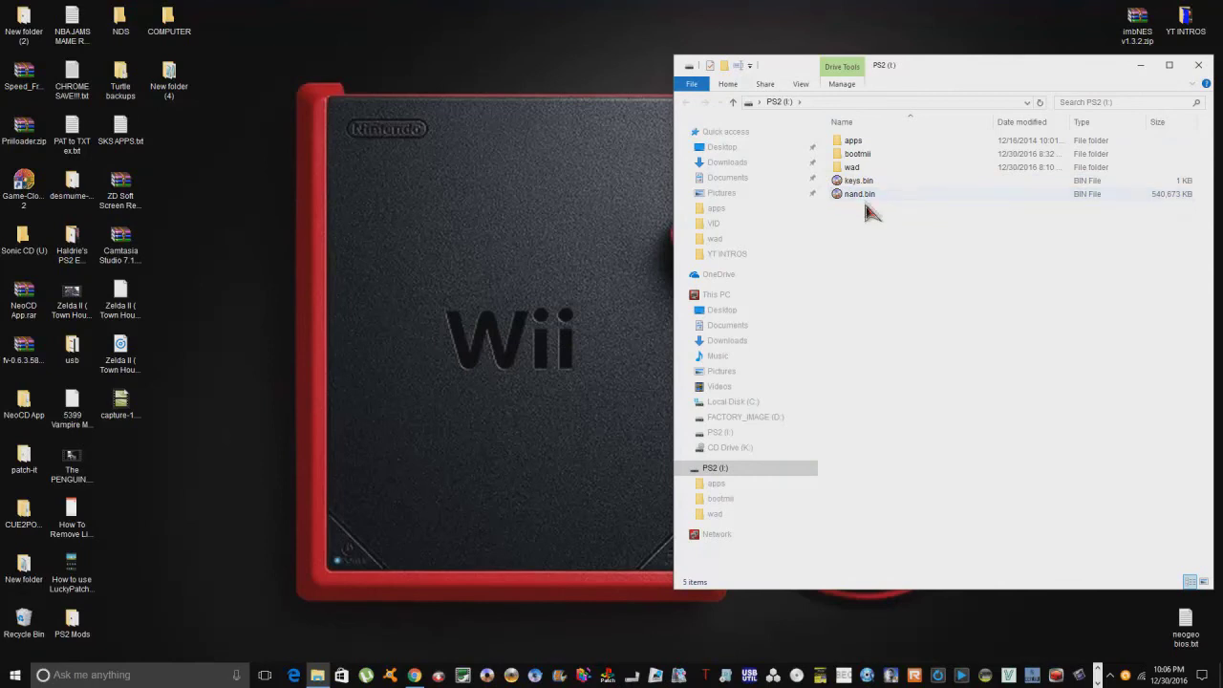
- Select keys.bin and nand.bin on the PS2 (I:) drive and create a desktop folder named WII BACKUP
{"action": "left_click_drag", "start_coordinate": [864, 213], "coordinate": [868, 184]}
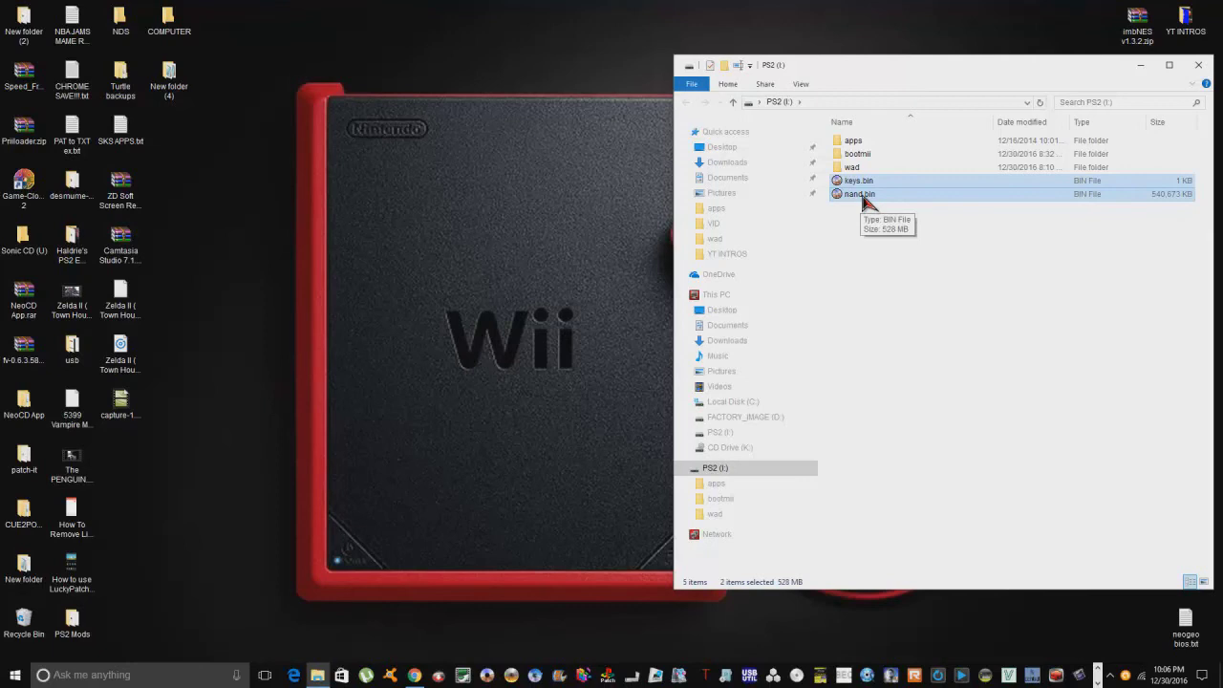
{"action": "right_click", "coordinate": [503, 41]}
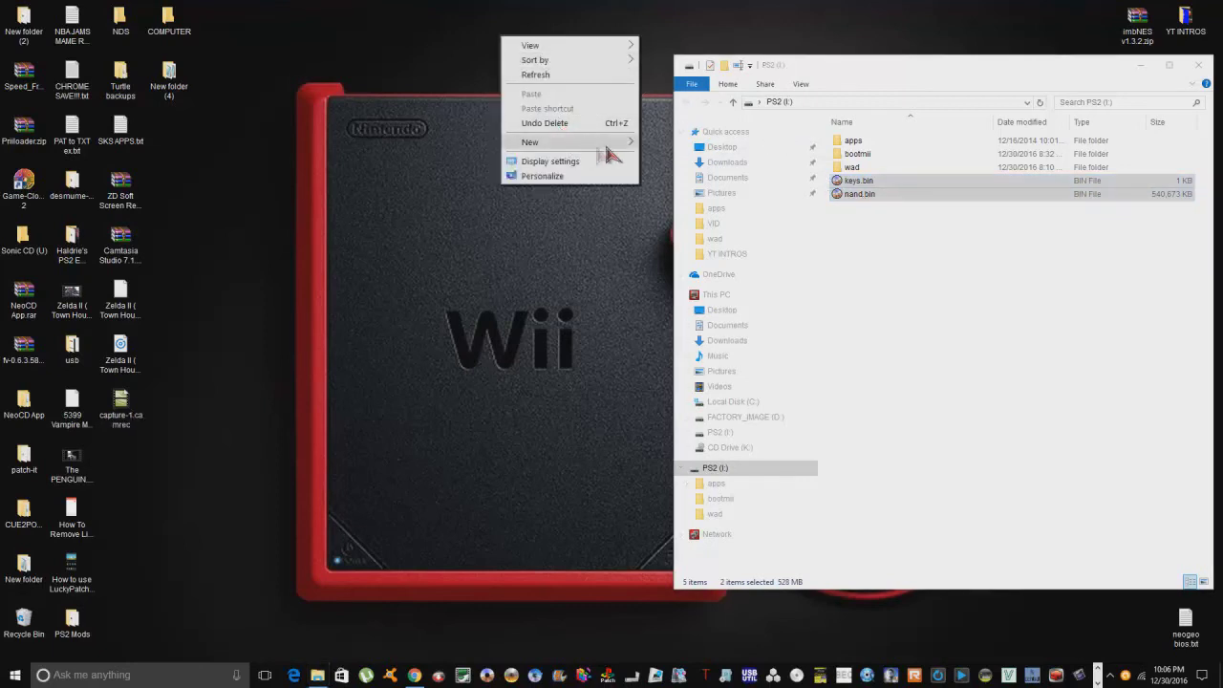
{"action": "mouse_move", "coordinate": [612, 143]}
{"action": "left_click", "coordinate": [669, 144]}
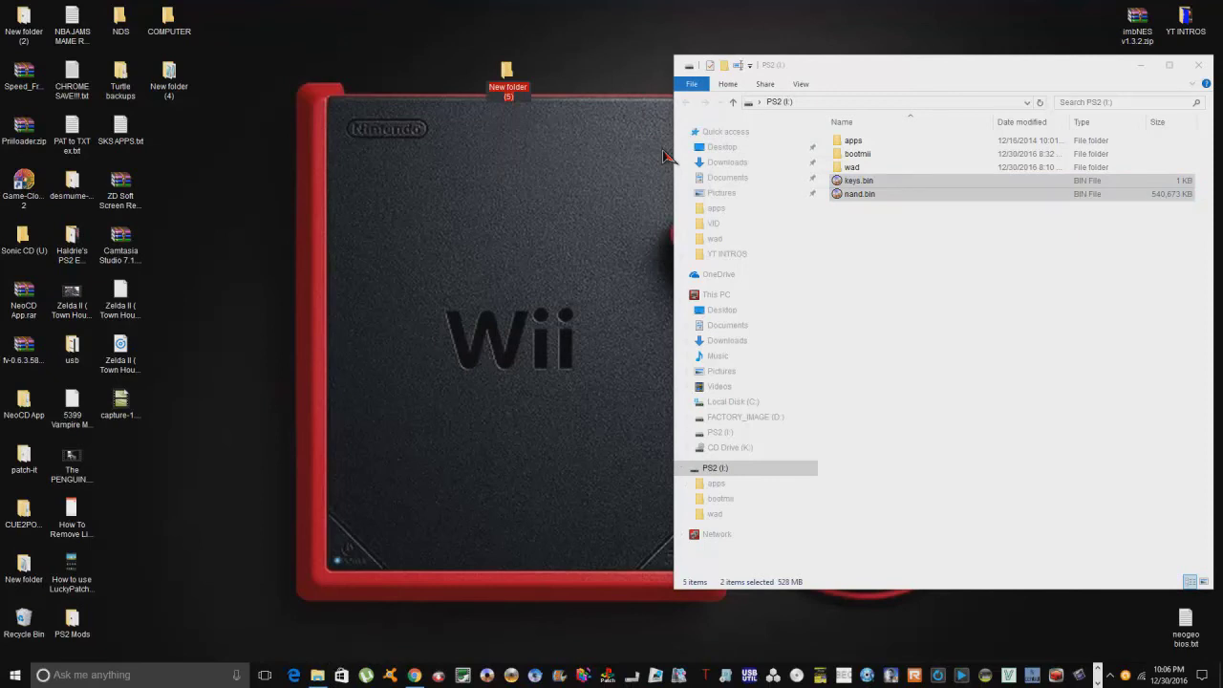
{"action": "type", "text": "w"}
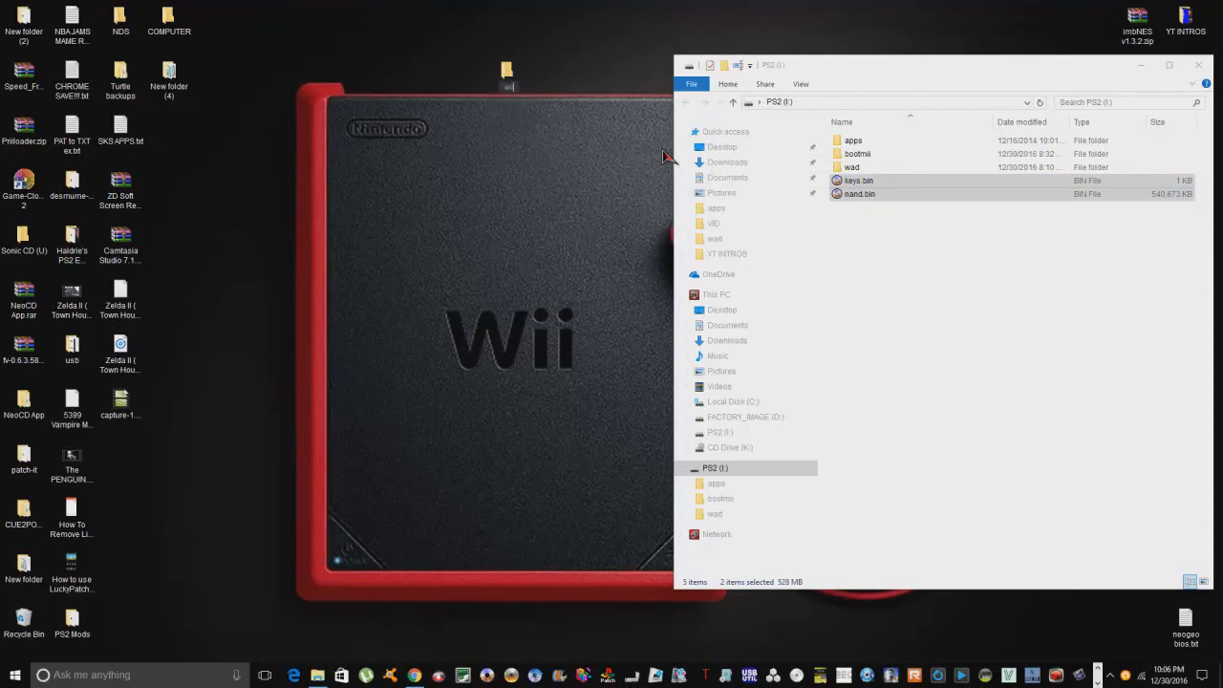
{"action": "type", "text": "ii"}
{"action": "key", "text": "BackSpace"}
{"action": "type", "text": "Wi"}
{"action": "type", "text": "i Ha"}
{"action": "type", "text": "CKUP"}
{"action": "key", "text": "Return"}
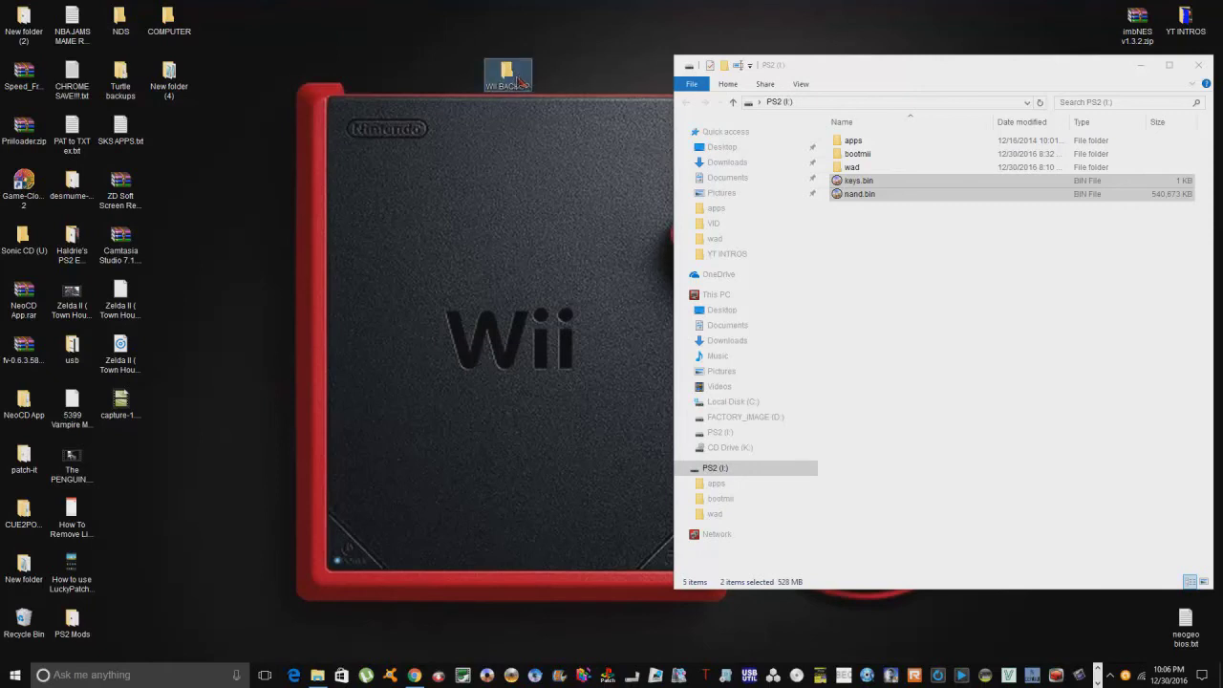
- Rename the WII BACKUP desktop folder as WII NAND BACKUP
{"action": "right_click", "coordinate": [503, 83]}
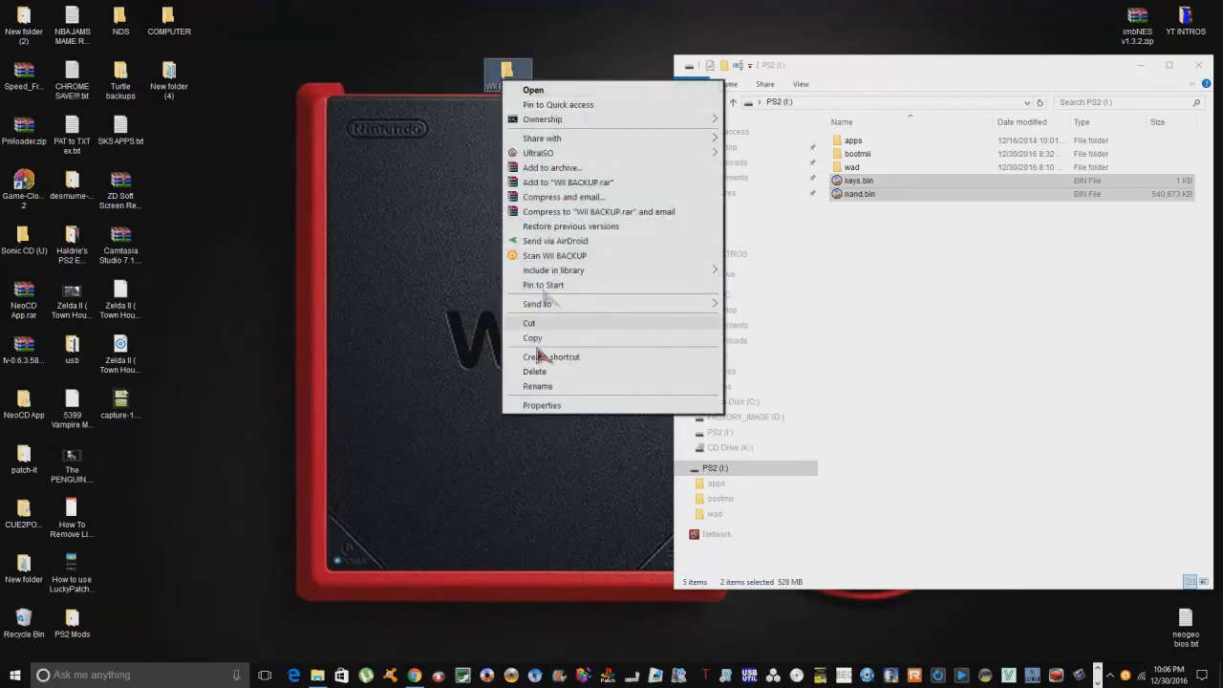
{"action": "left_click", "coordinate": [537, 386]}
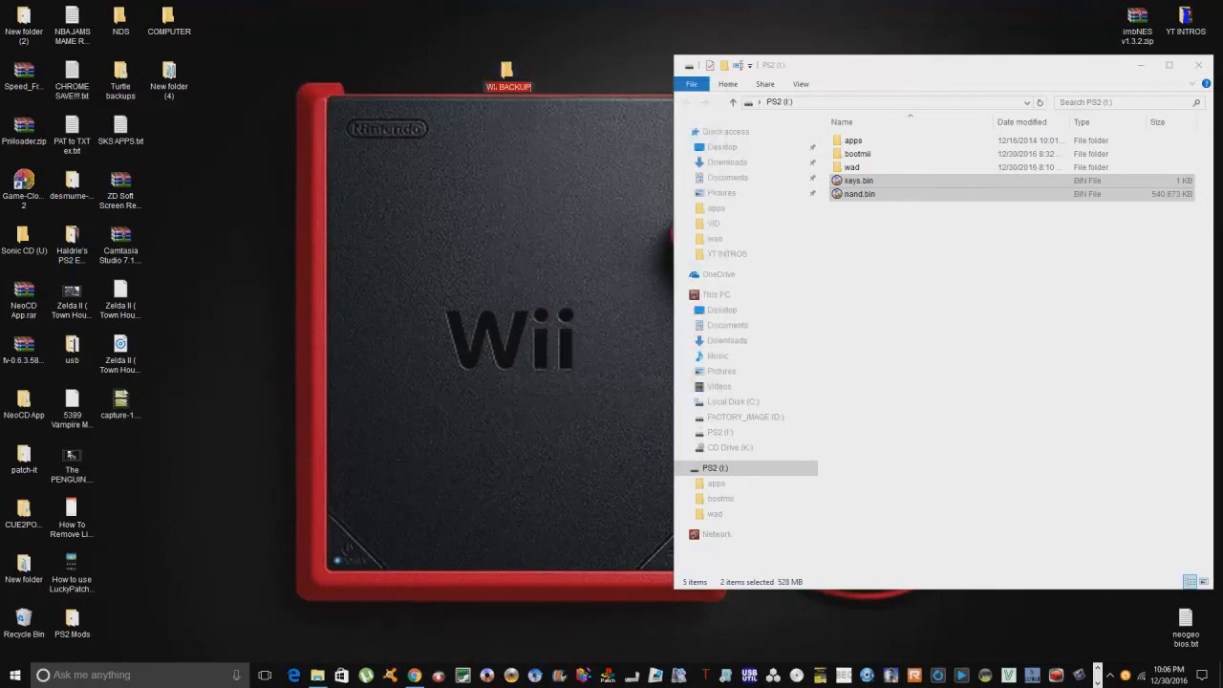
{"action": "left_click", "coordinate": [507, 102]}
{"action": "left_click", "coordinate": [507, 101]}
{"action": "type", "text": "NAND"}
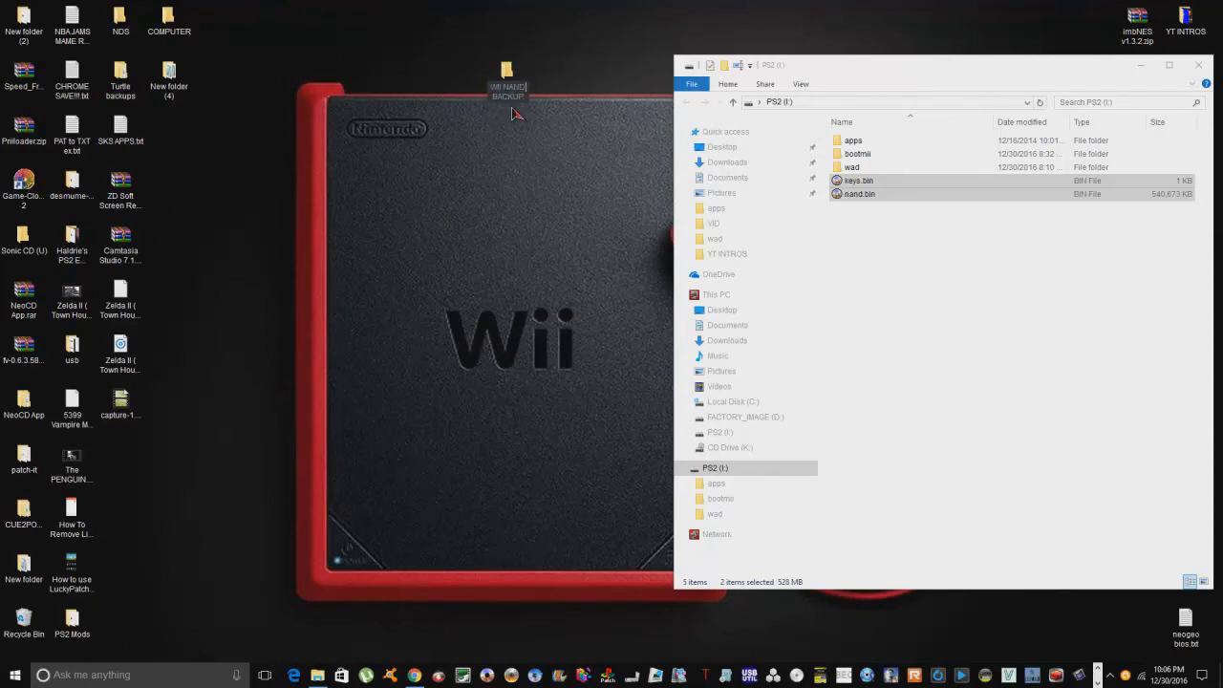
{"action": "key", "text": "Return"}
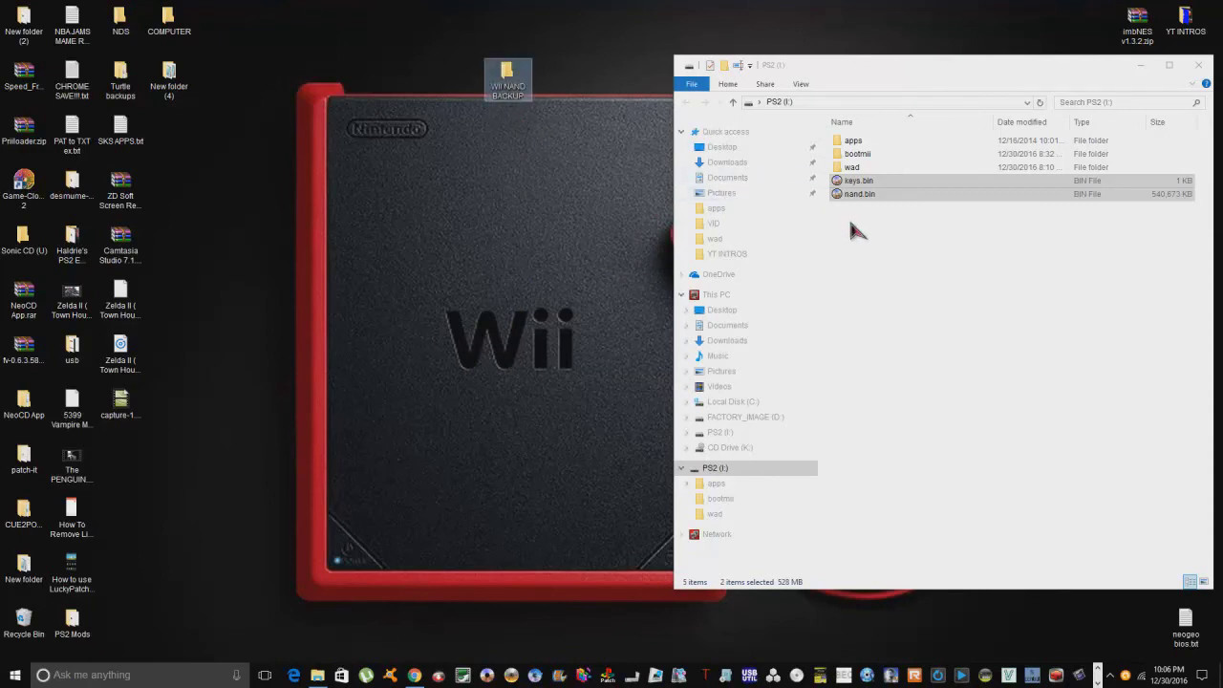
- Move keys.bin and nand.bin from the PS2 (I:) drive into the WII NAND BACKUP folder and check the folder's contents
{"action": "right_click", "coordinate": [862, 188]}
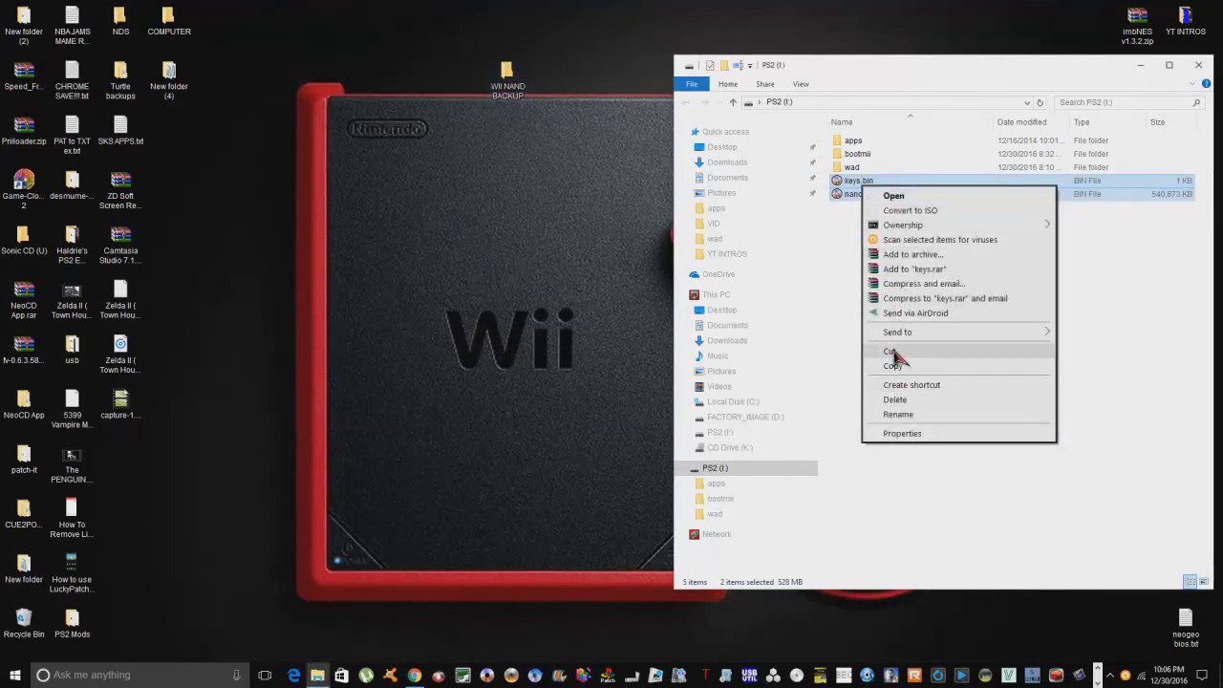
{"action": "left_click", "coordinate": [892, 351]}
{"action": "right_click", "coordinate": [507, 79]}
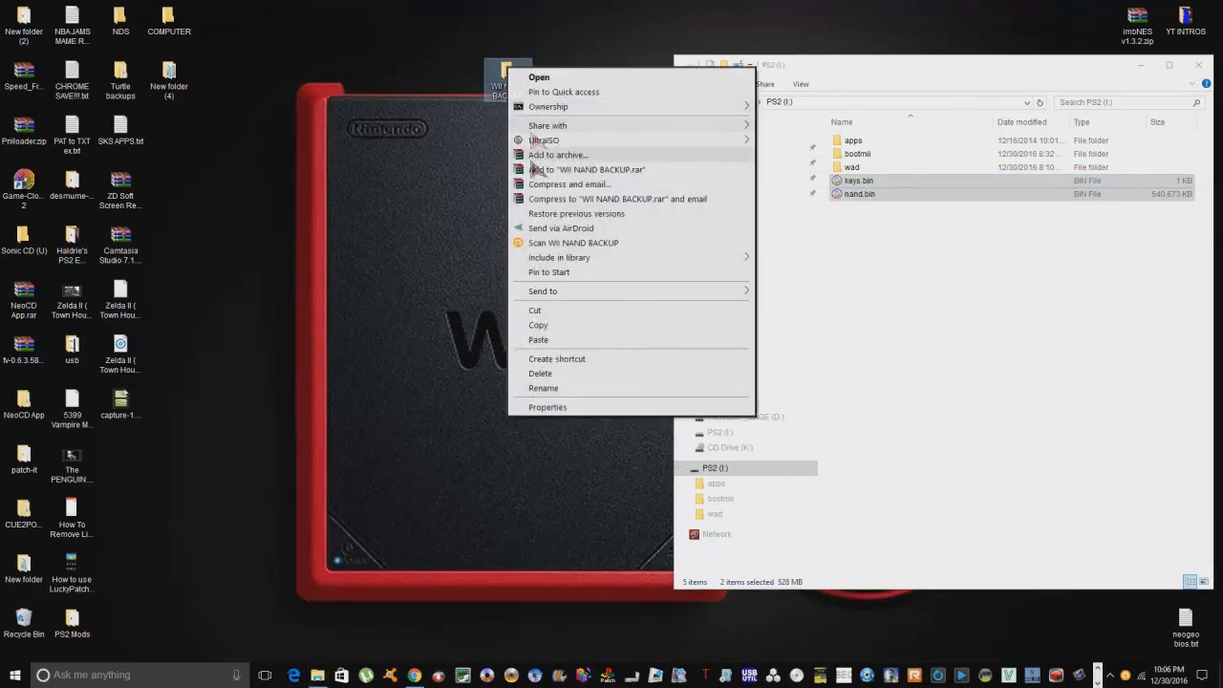
{"action": "left_click", "coordinate": [537, 340]}
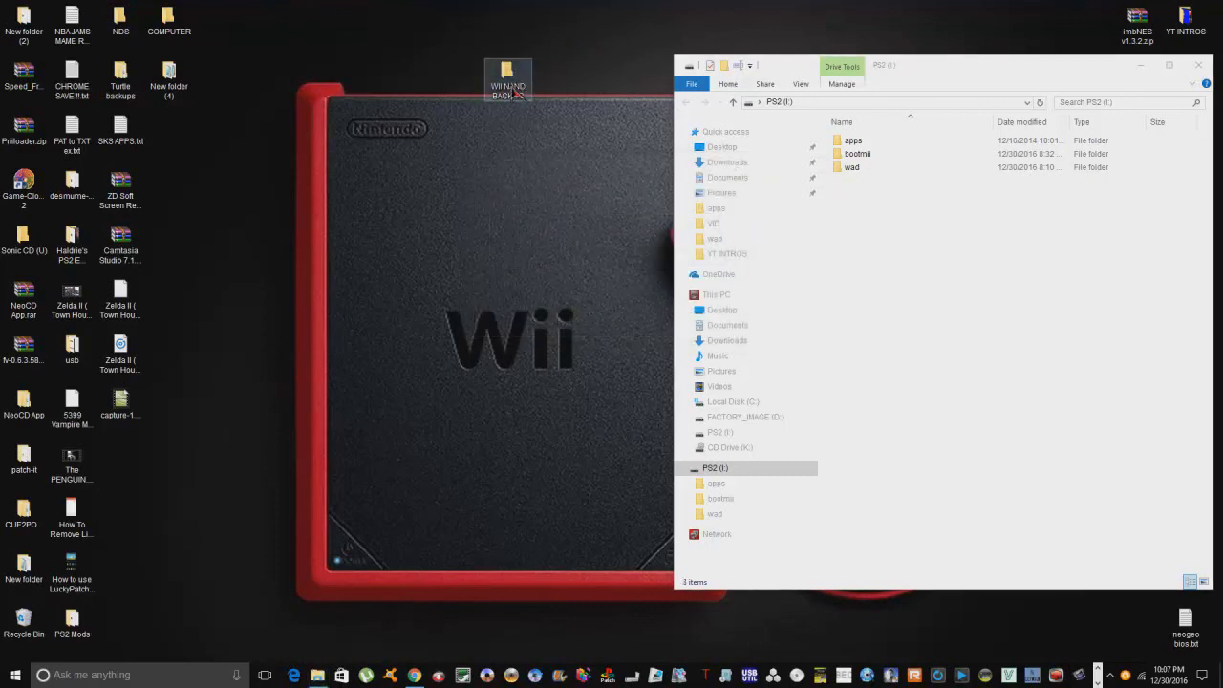
{"action": "double_click", "coordinate": [507, 80]}
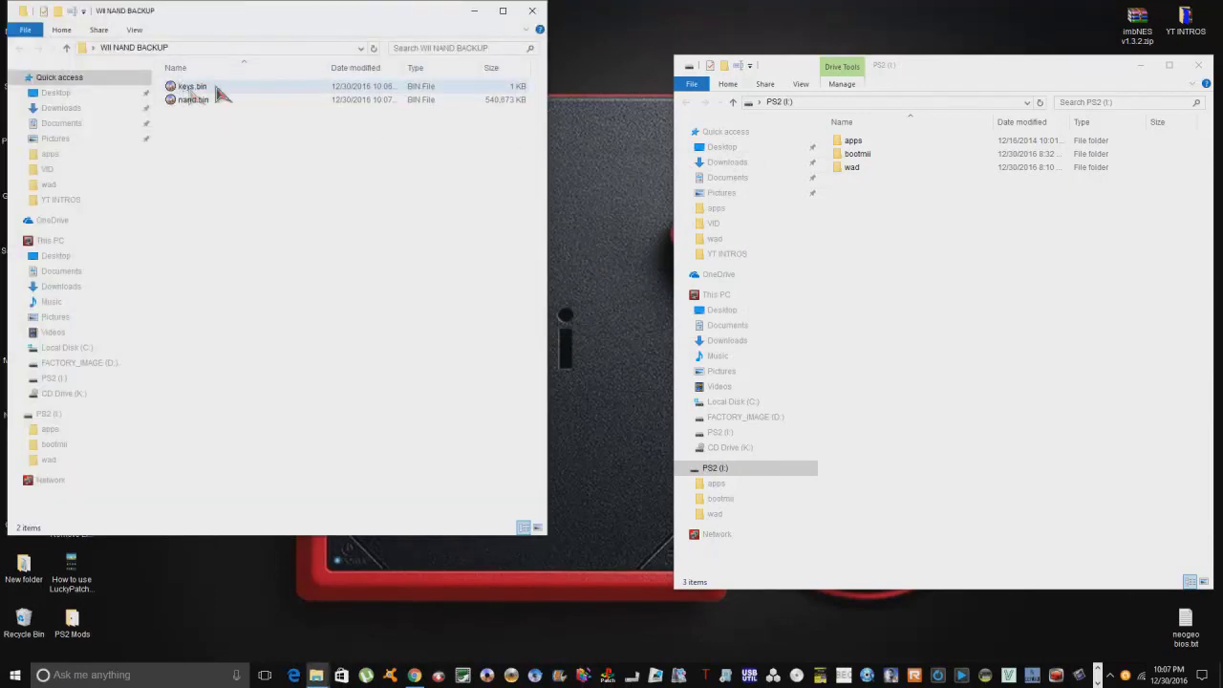
{"action": "left_click", "coordinate": [532, 11]}
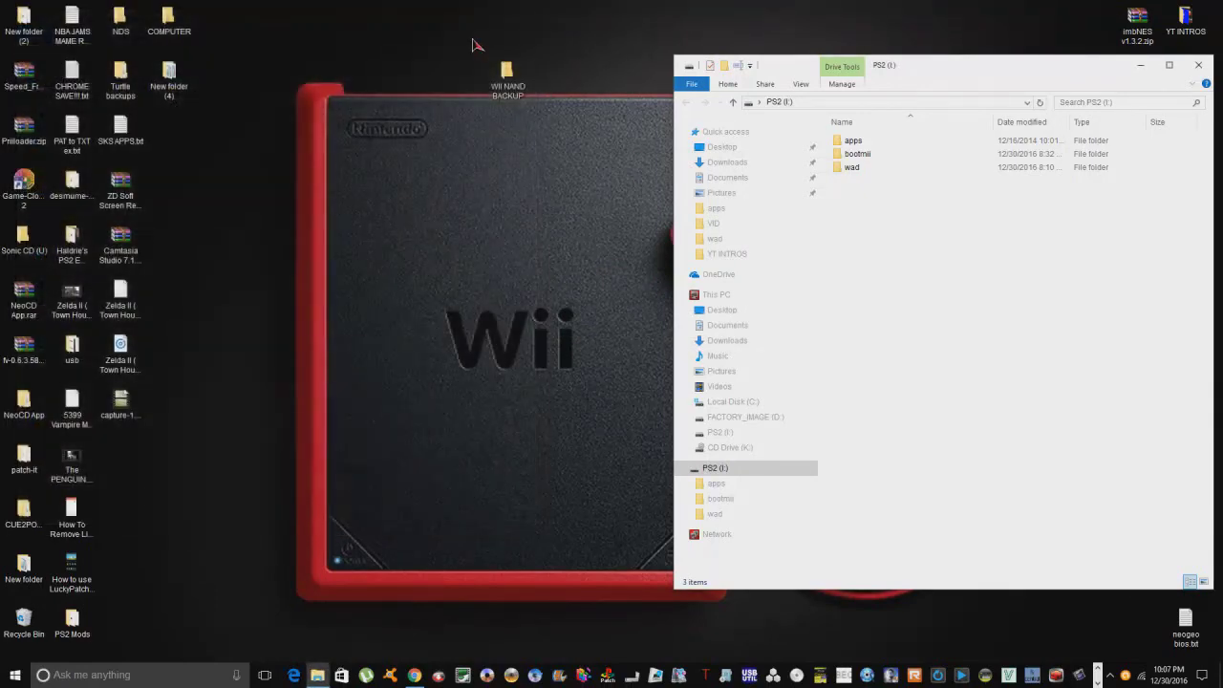
- Reposition the WII NAND BACKUP folder near the desktop's upper edge and close the PS2 (I:) drive window
{"action": "left_click_drag", "start_coordinate": [507, 81], "coordinate": [475, 33]}
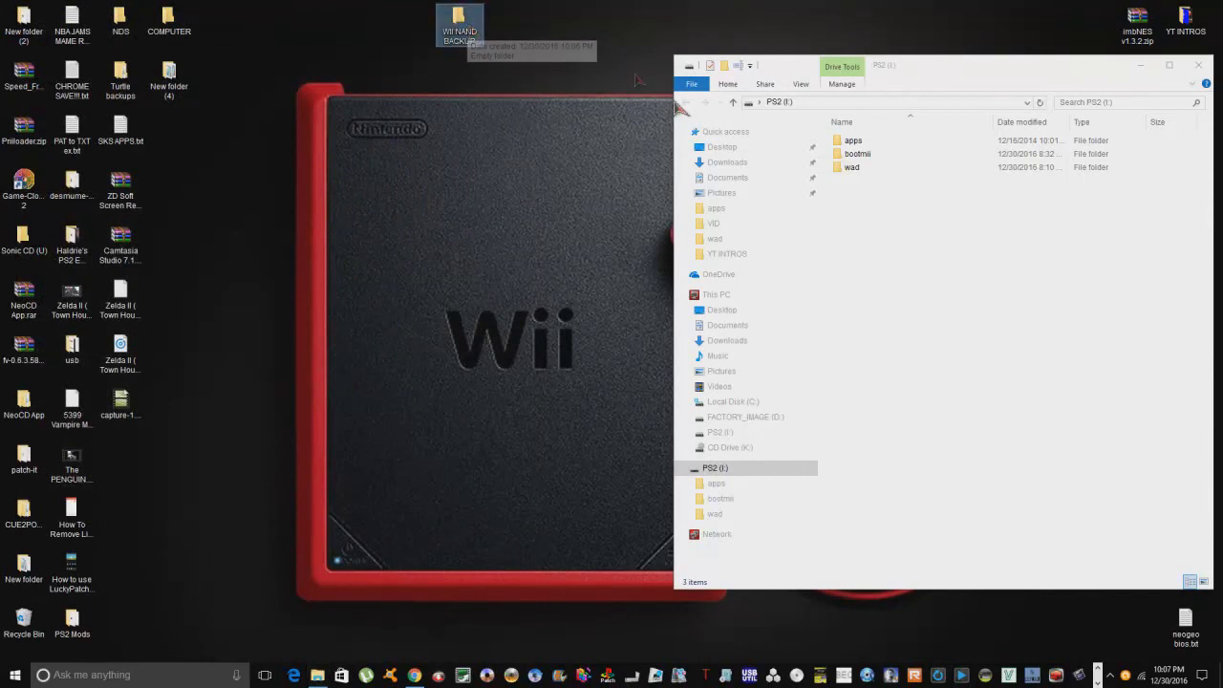
{"action": "left_click", "coordinate": [913, 202]}
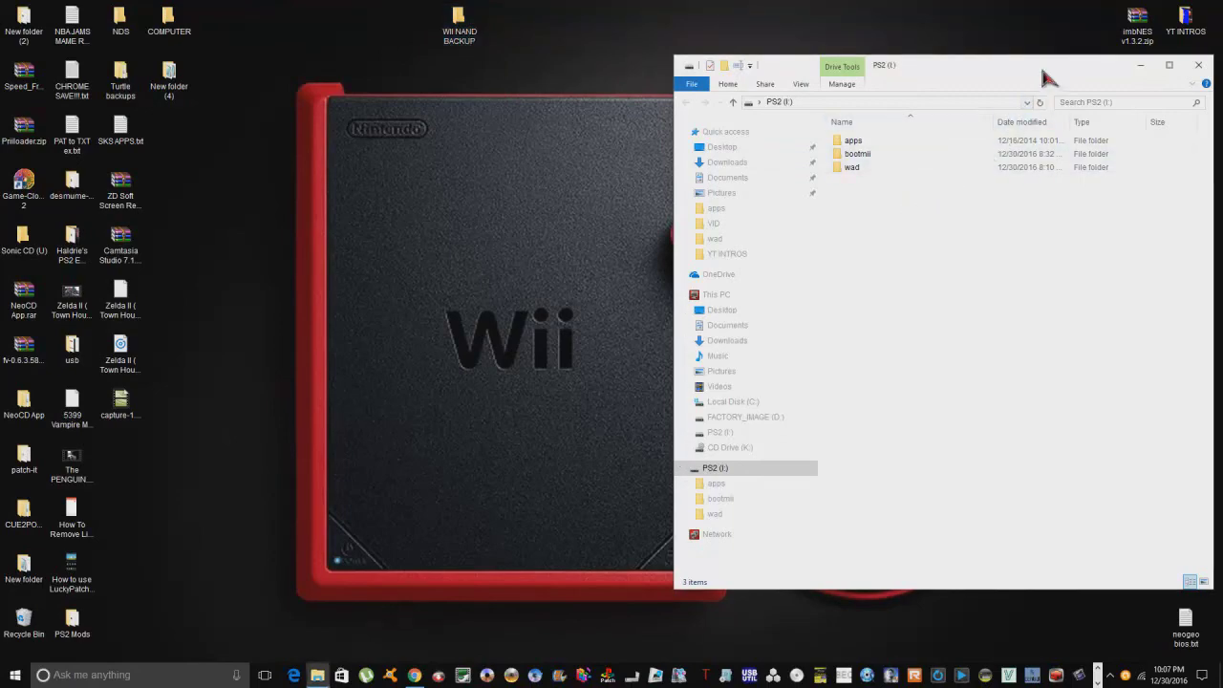
{"action": "left_click_drag", "start_coordinate": [1051, 65], "coordinate": [862, 48]}
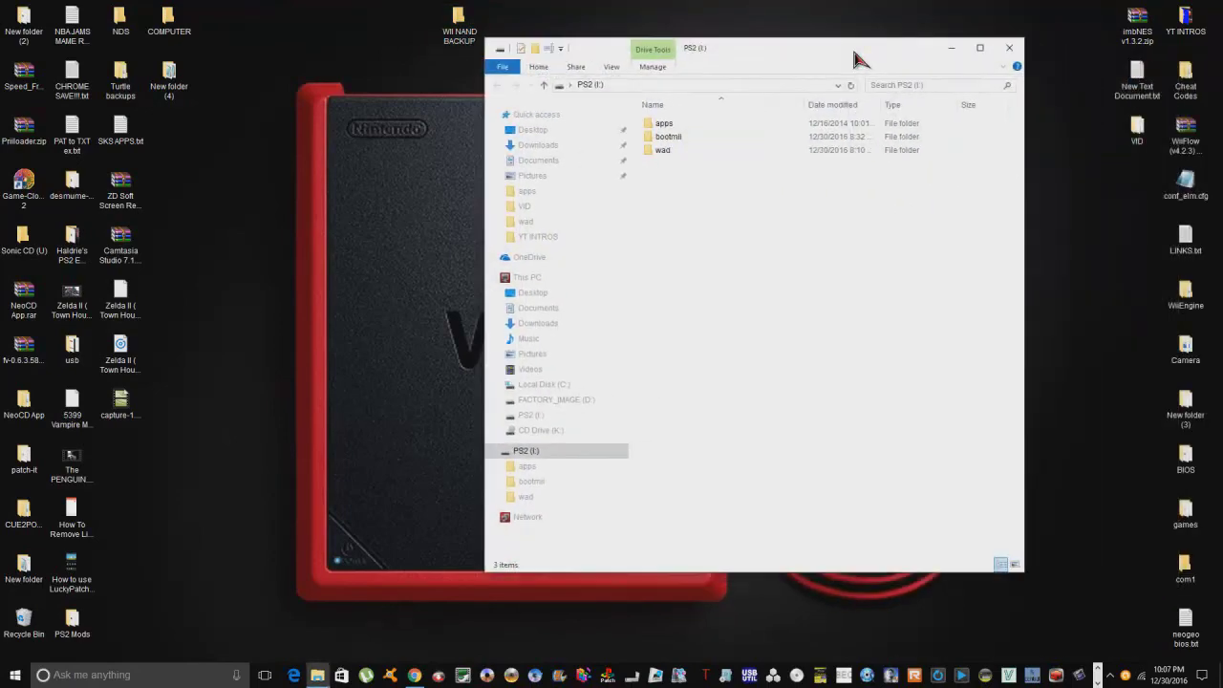
{"action": "left_click", "coordinate": [1009, 47]}
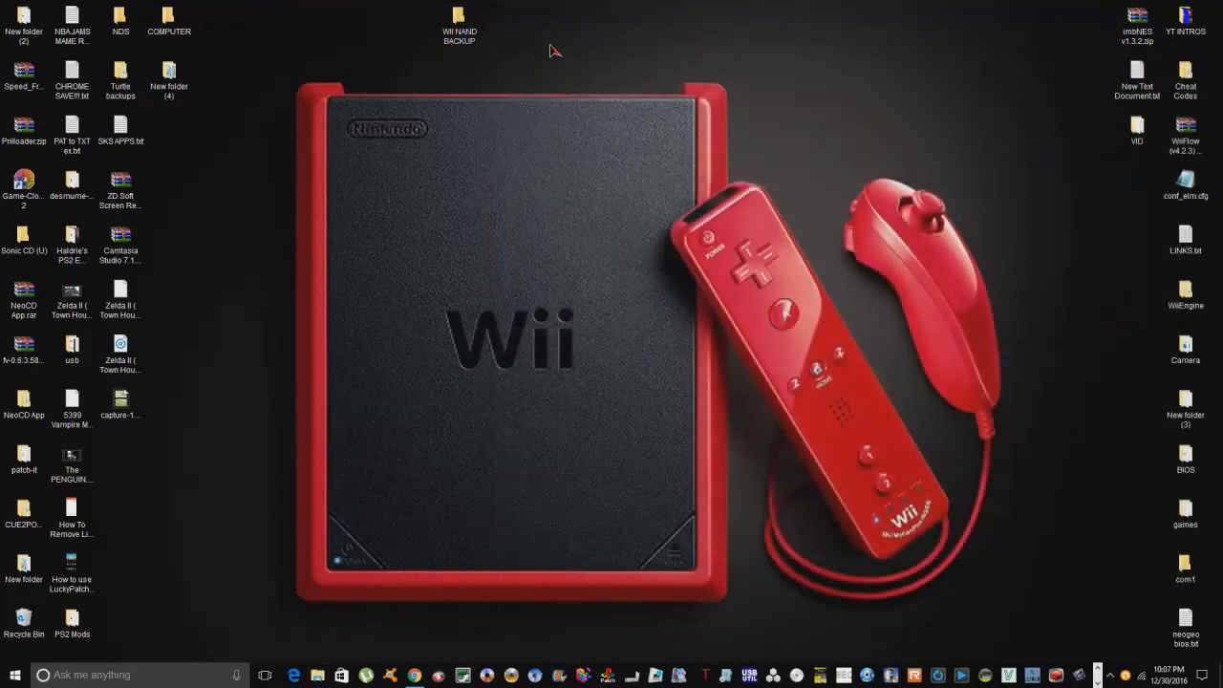